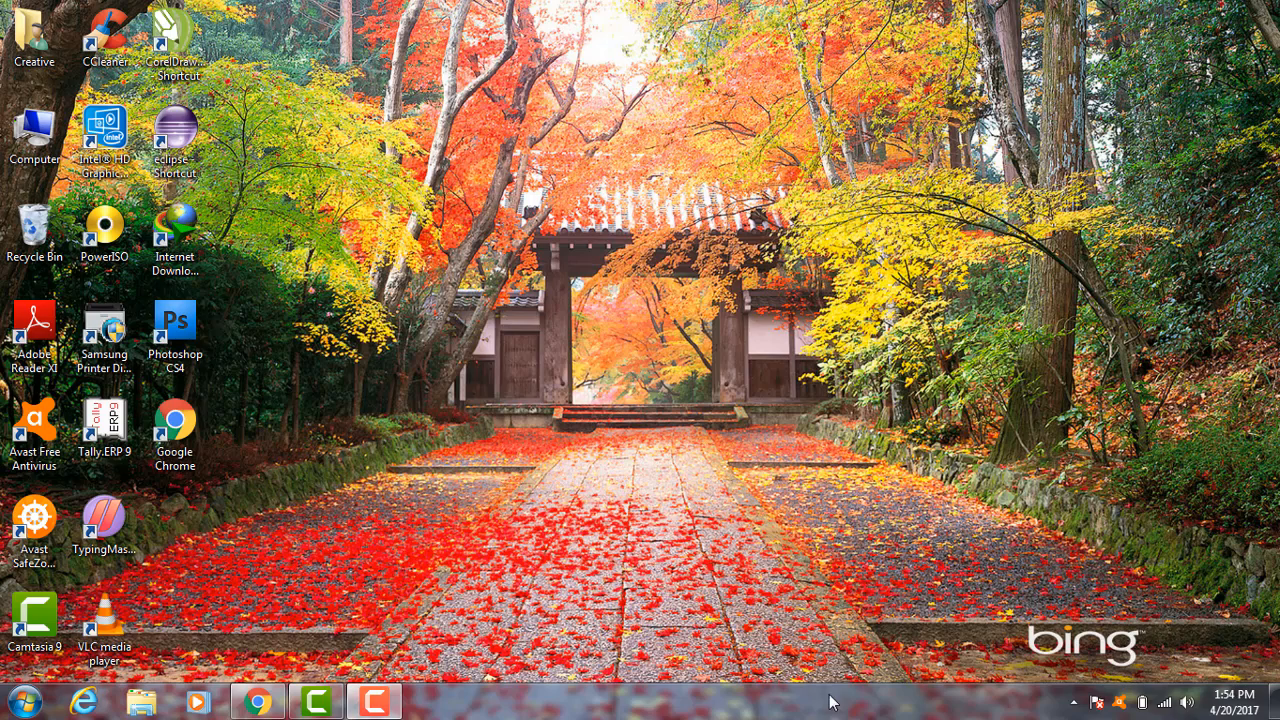
Step: Start Excel 2016 and open the recent workbook Book1
click(24, 702)
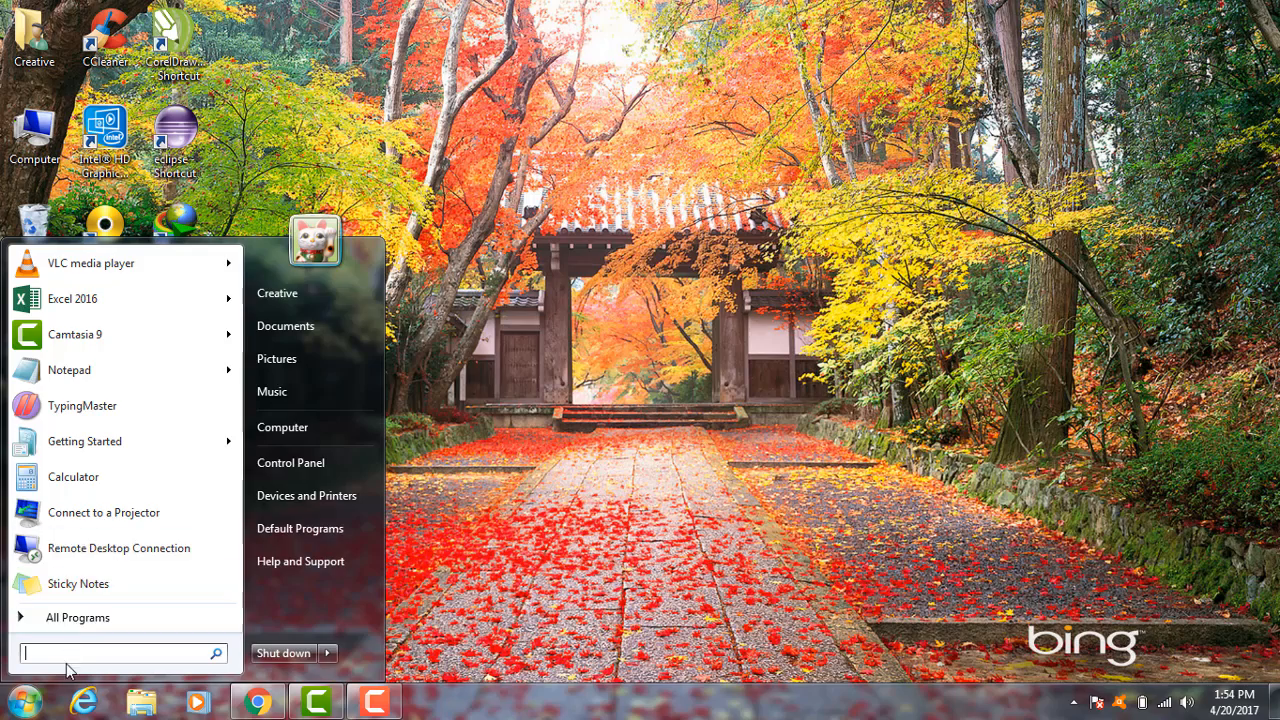
click(200, 299)
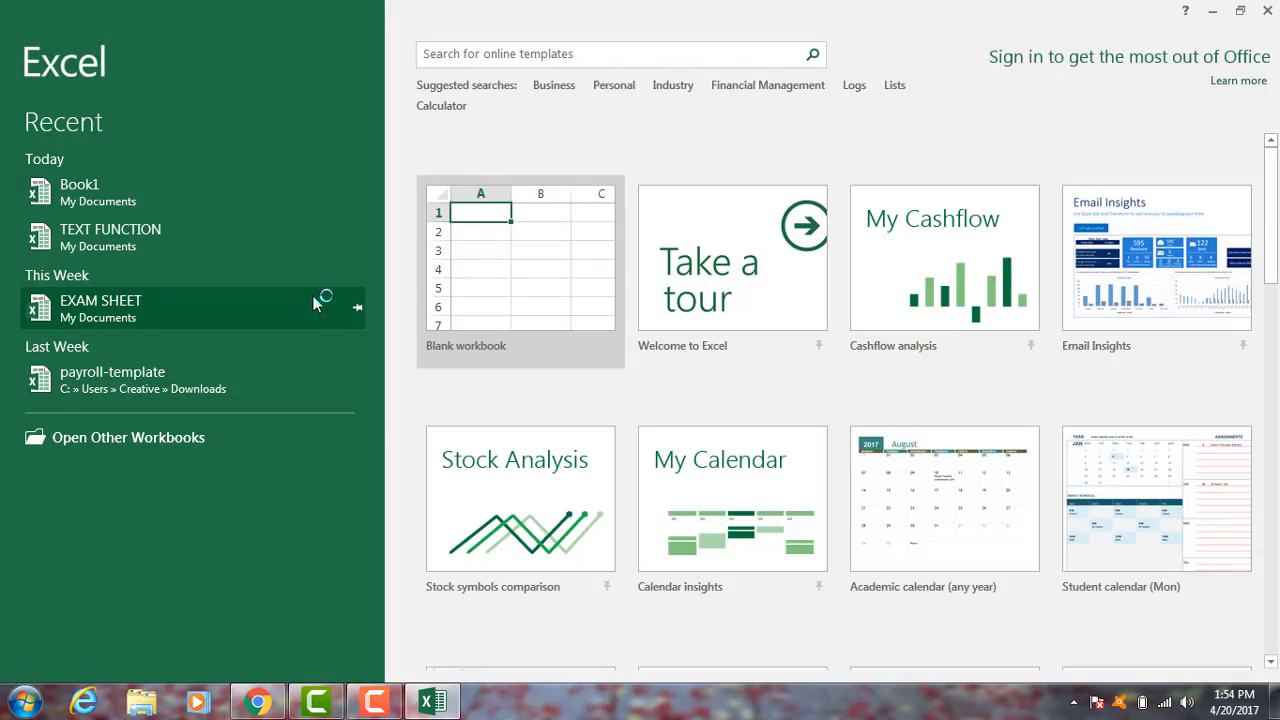
click(139, 188)
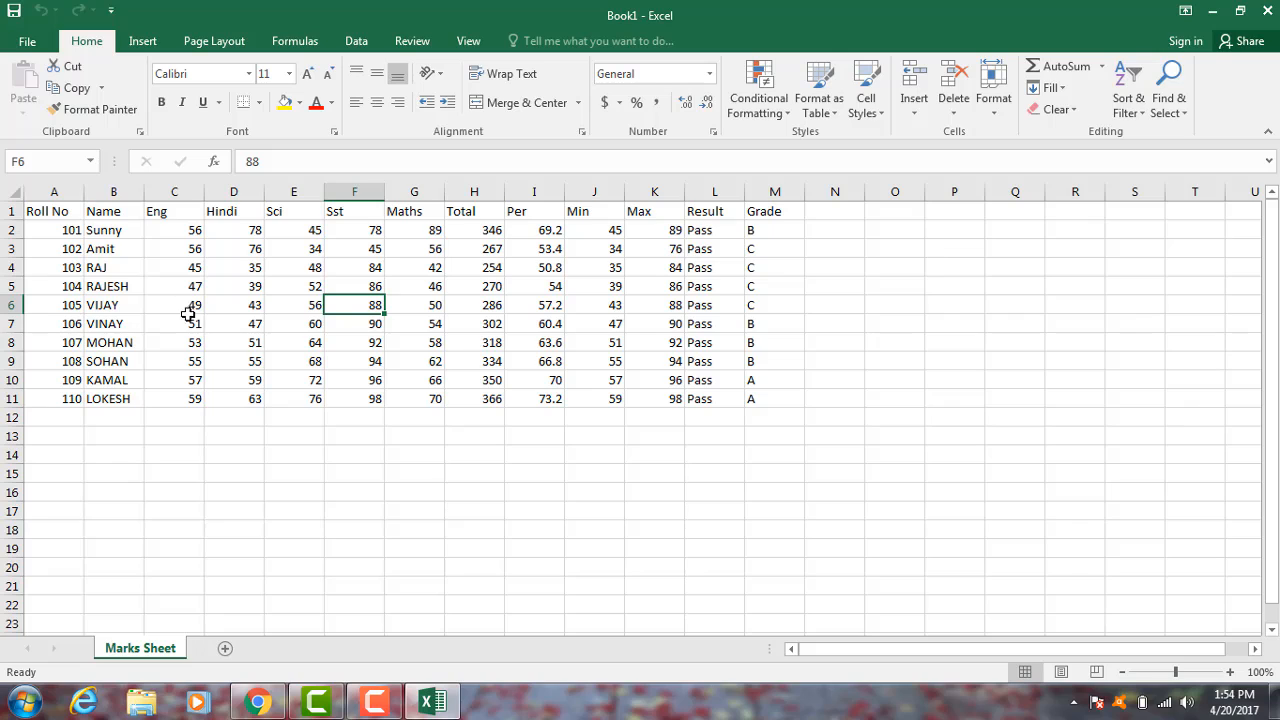
Step: Insert a blank cell at D10 with the cells shifted down, and undo the insertion
click(231, 382)
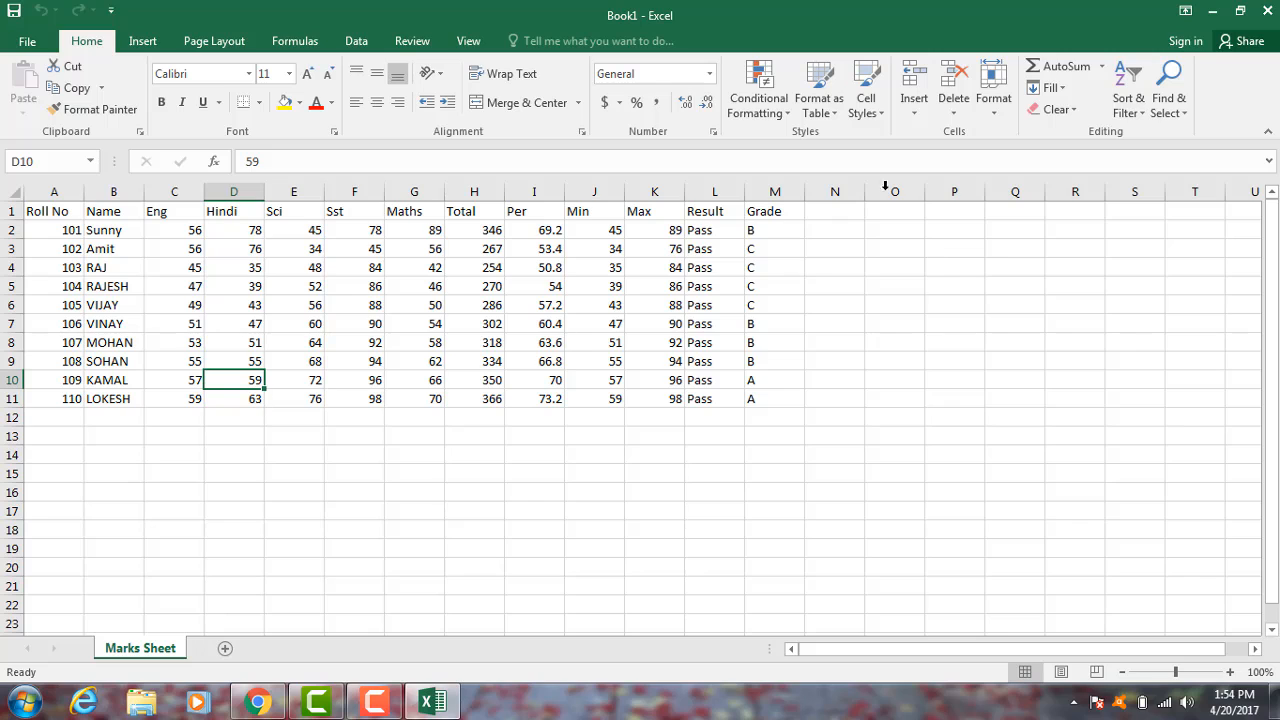
click(914, 118)
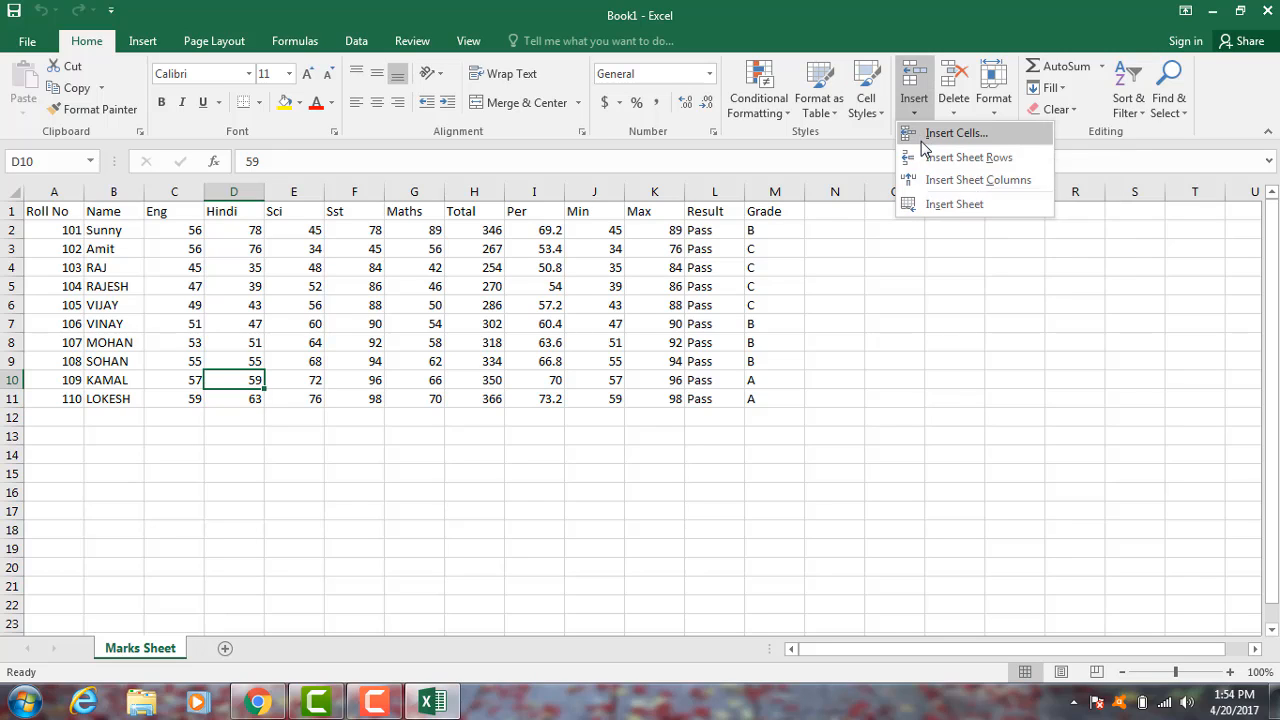
click(925, 134)
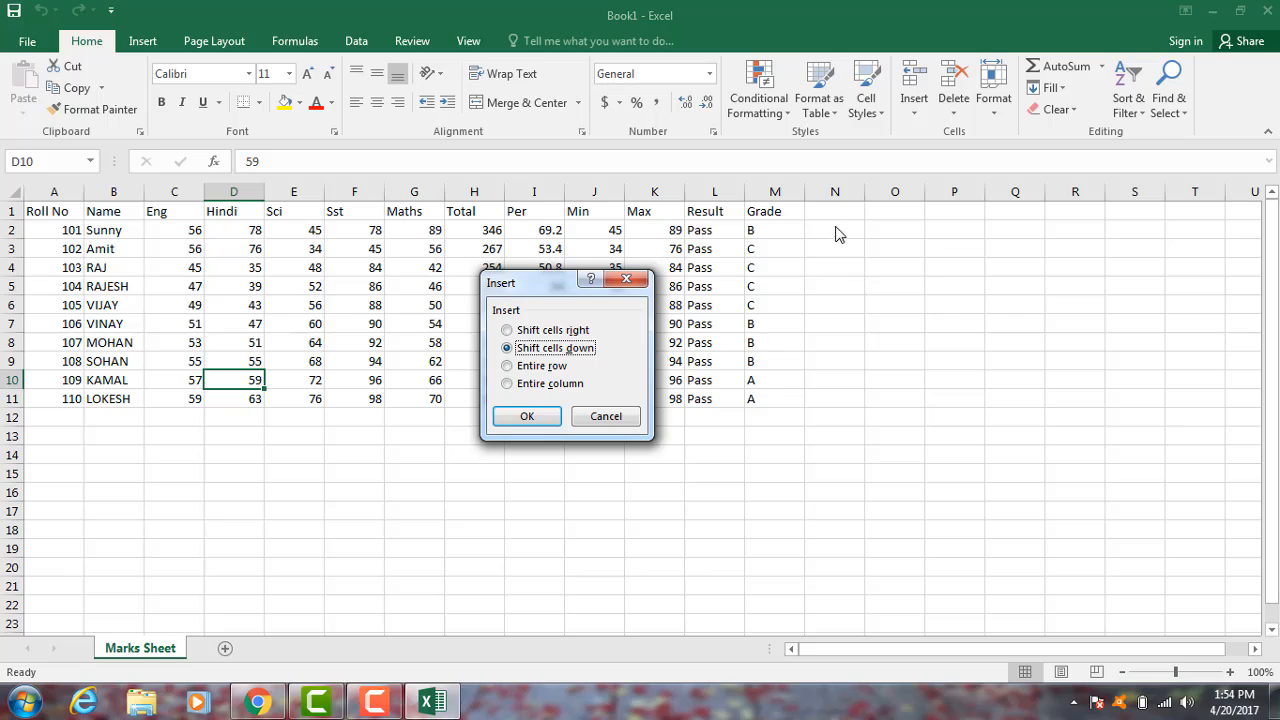
click(548, 333)
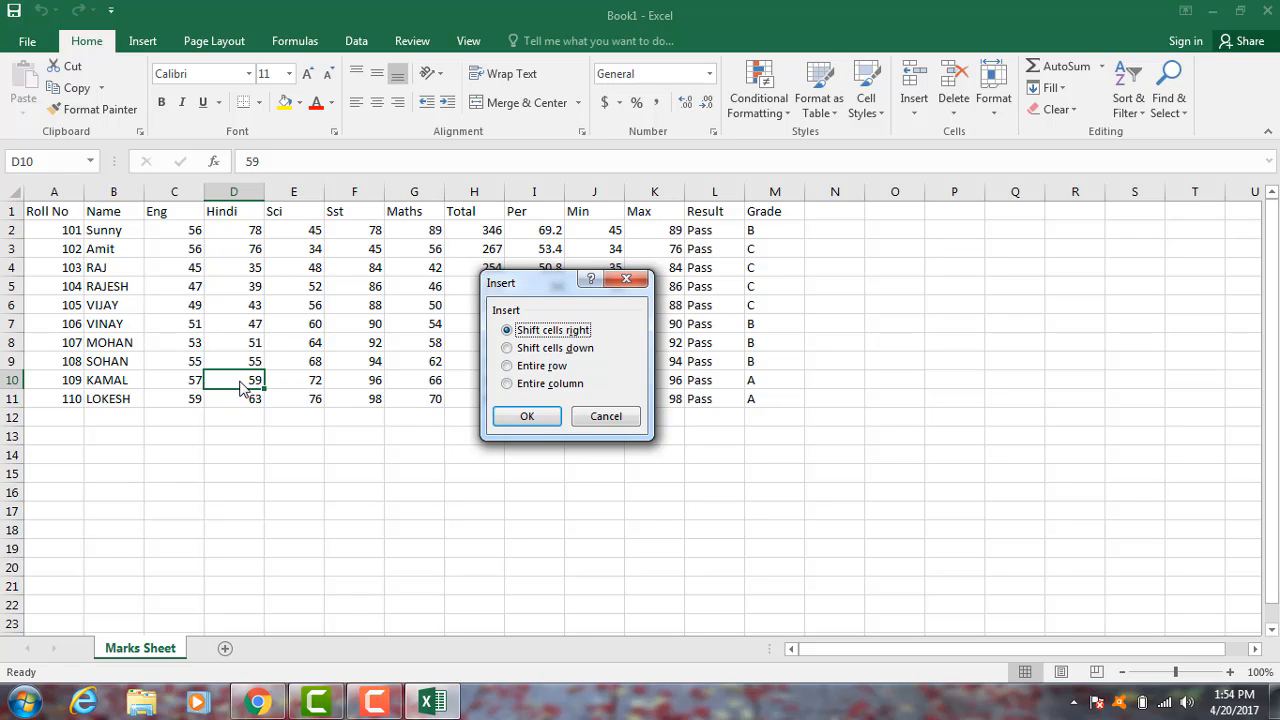
click(541, 351)
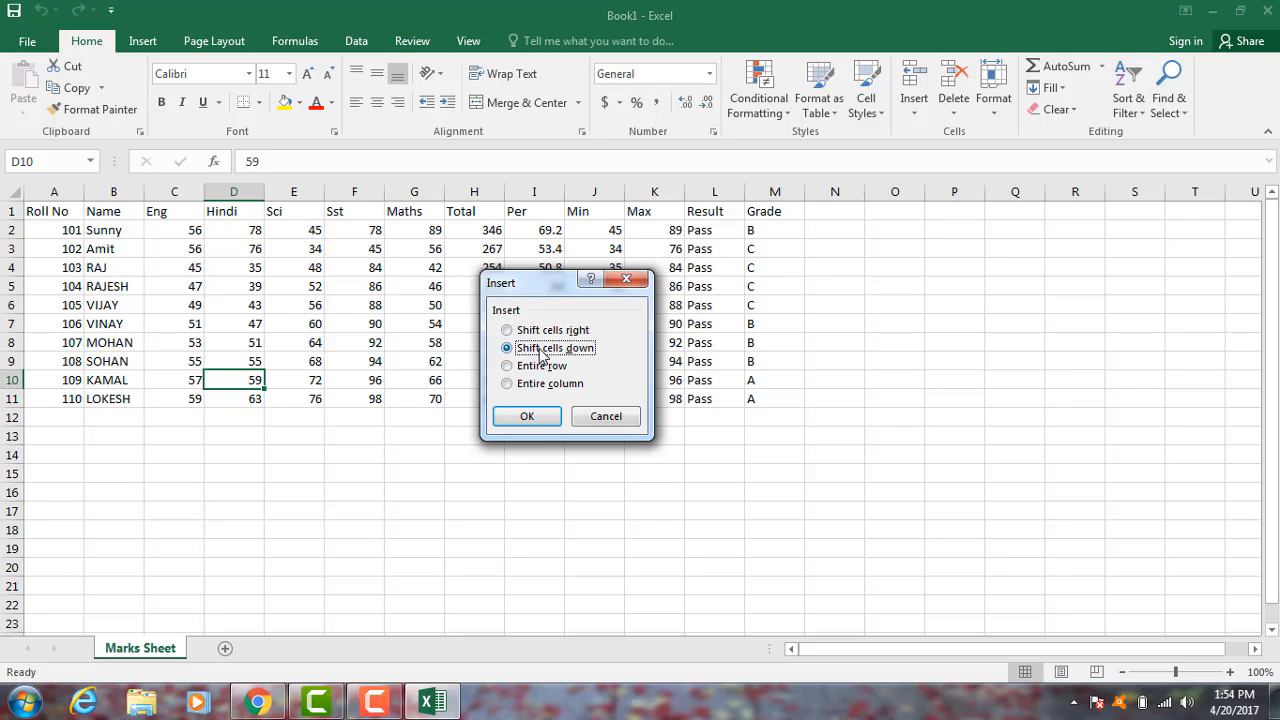
click(522, 419)
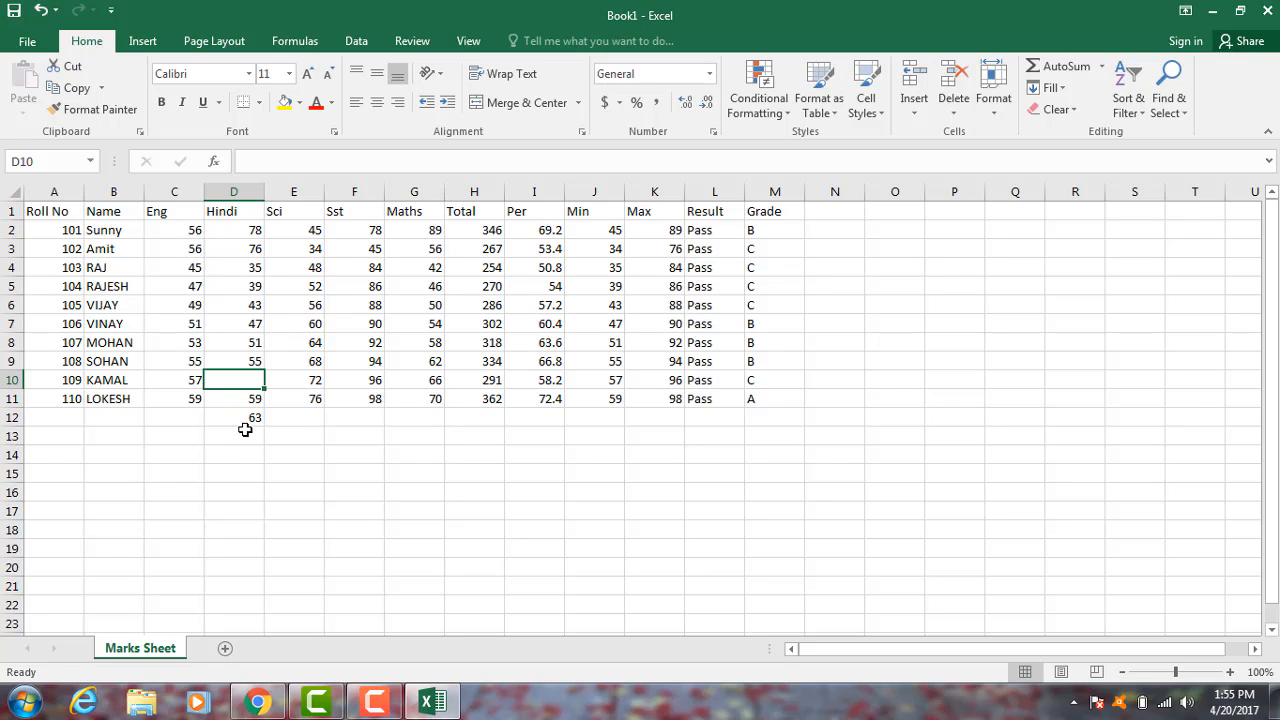
key(ctrl+z)
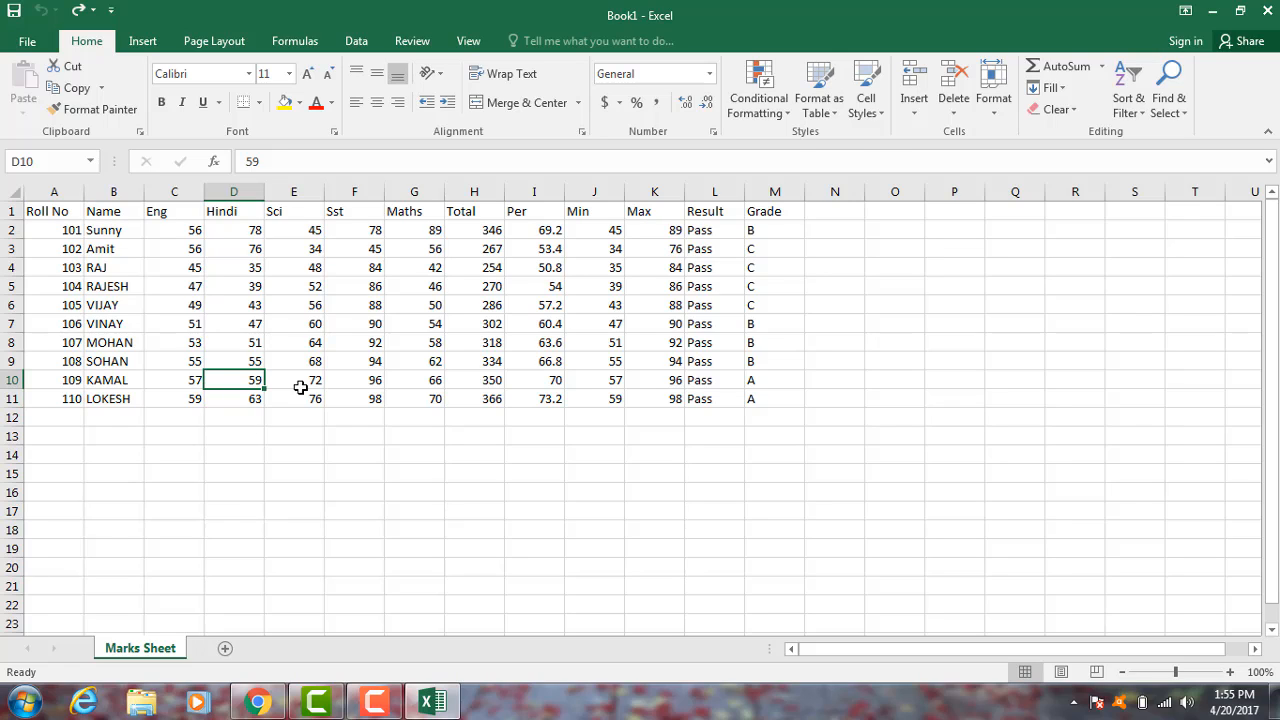
Step: Insert a blank sheet row and a blank sheet column at cell D10
click(910, 115)
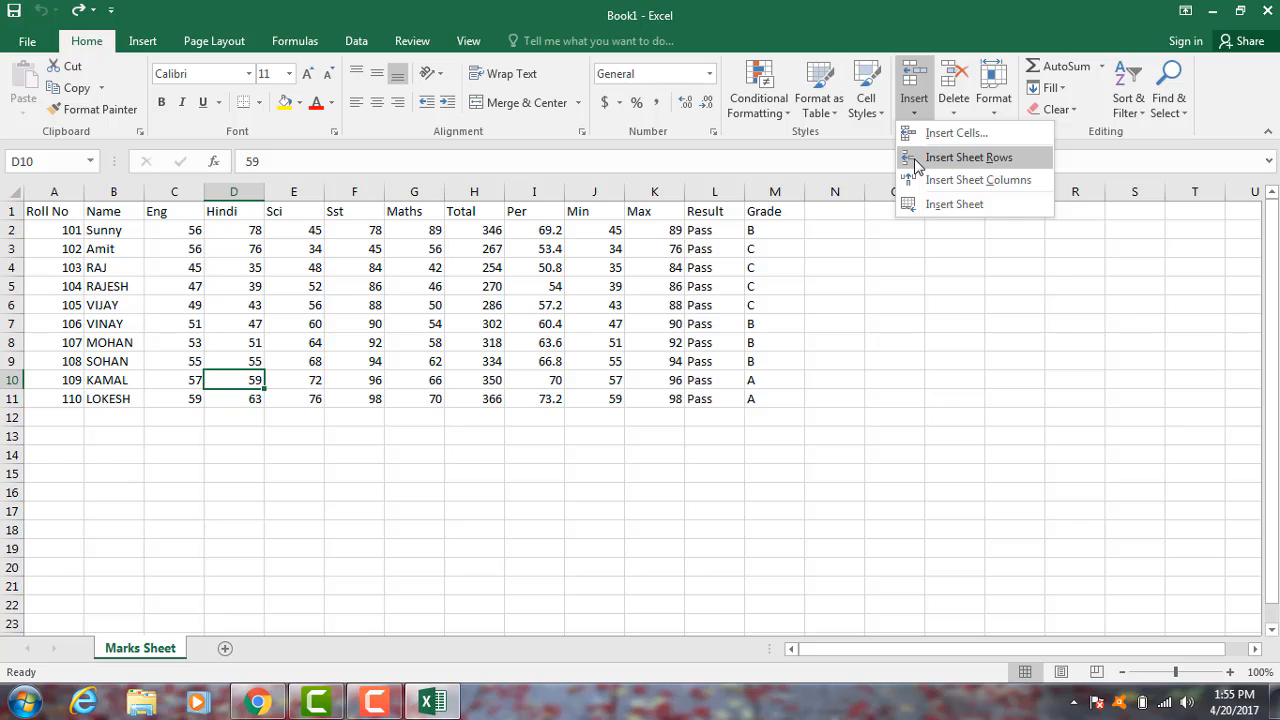
click(915, 160)
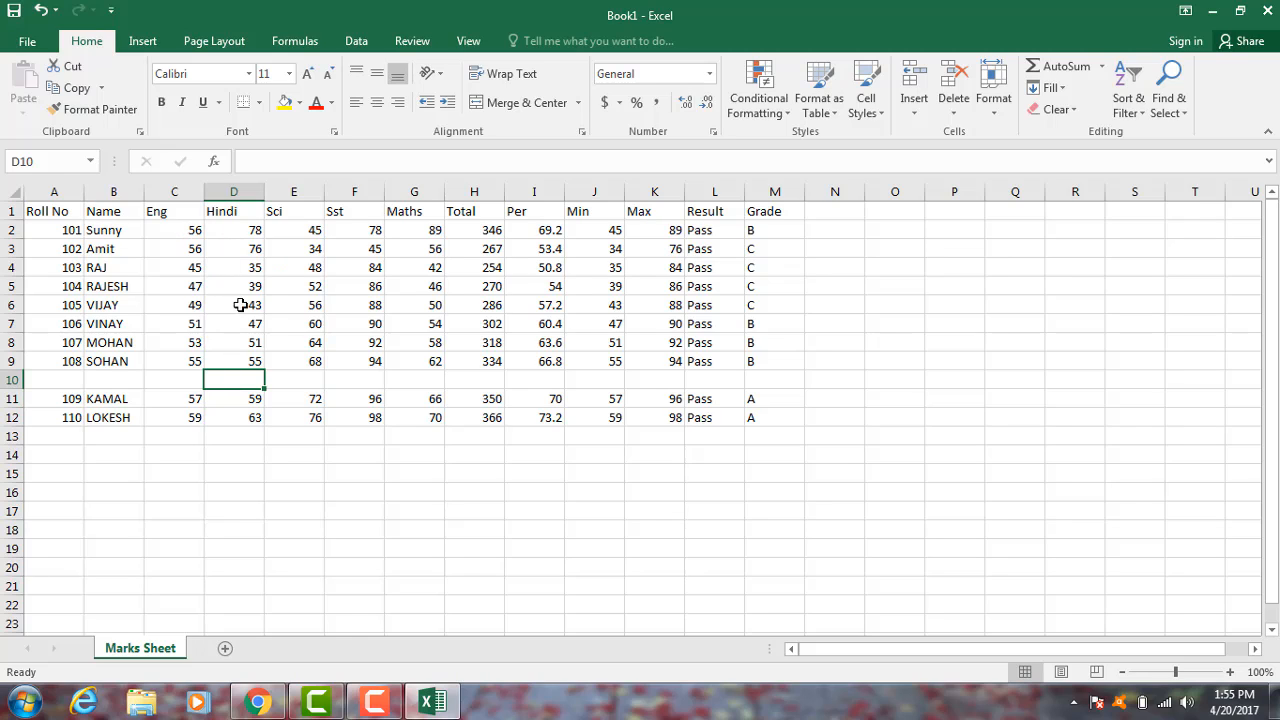
click(922, 115)
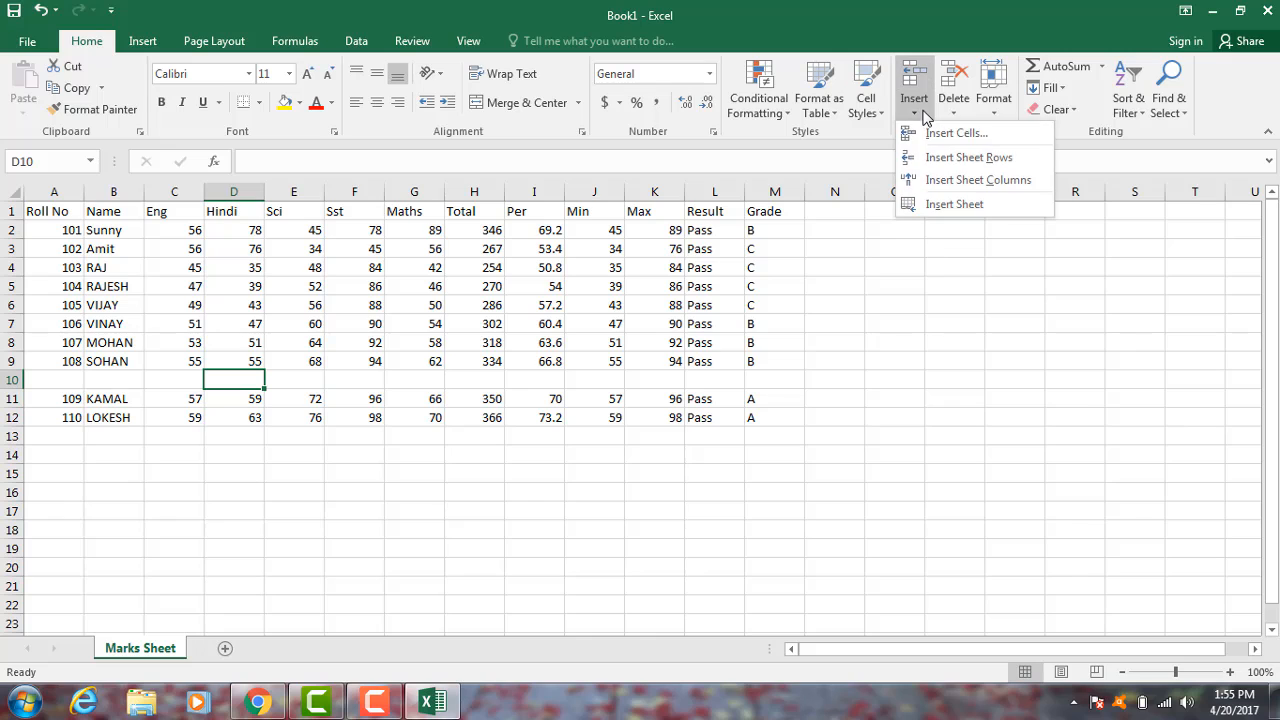
click(945, 180)
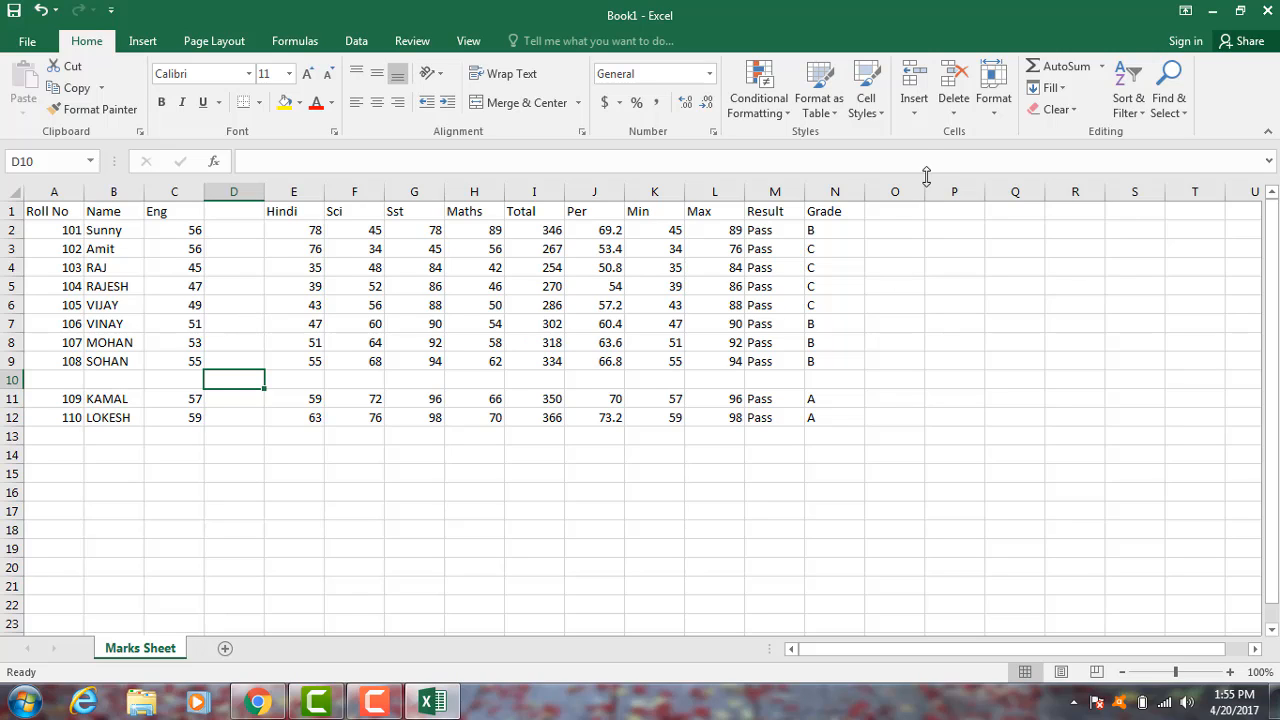
Step: Insert a new worksheet before Marks Sheet
click(914, 115)
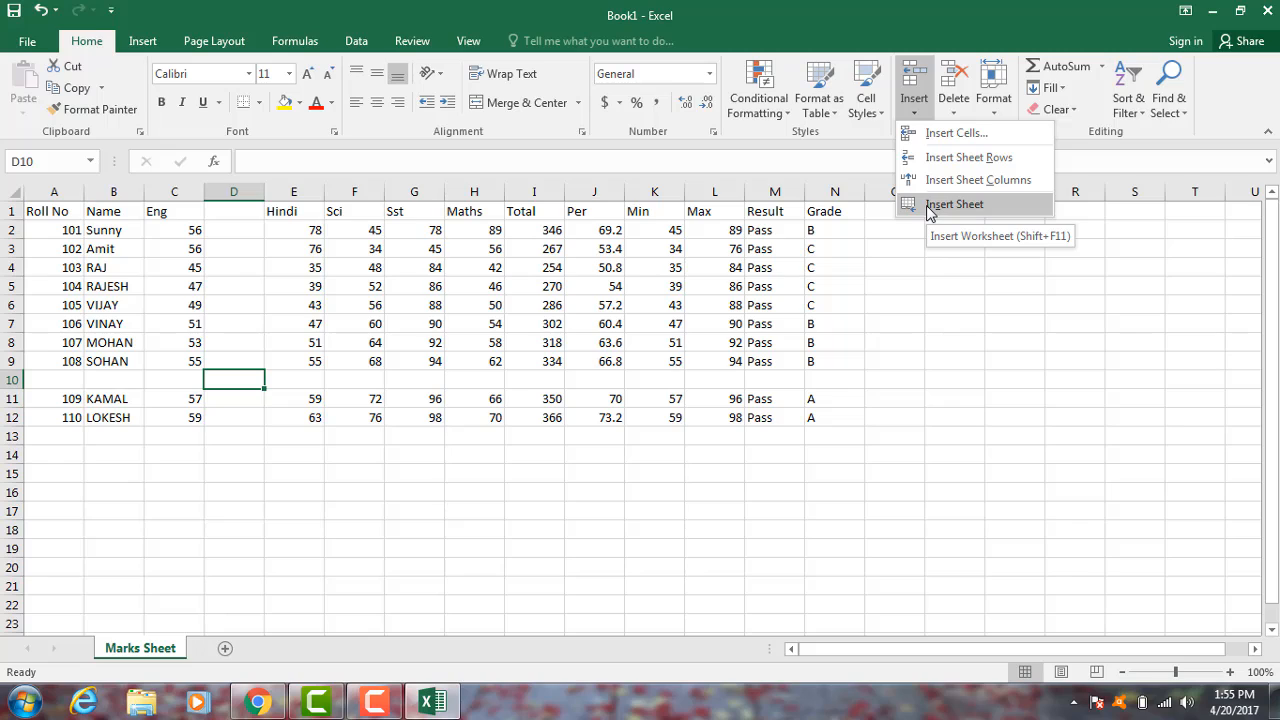
click(408, 462)
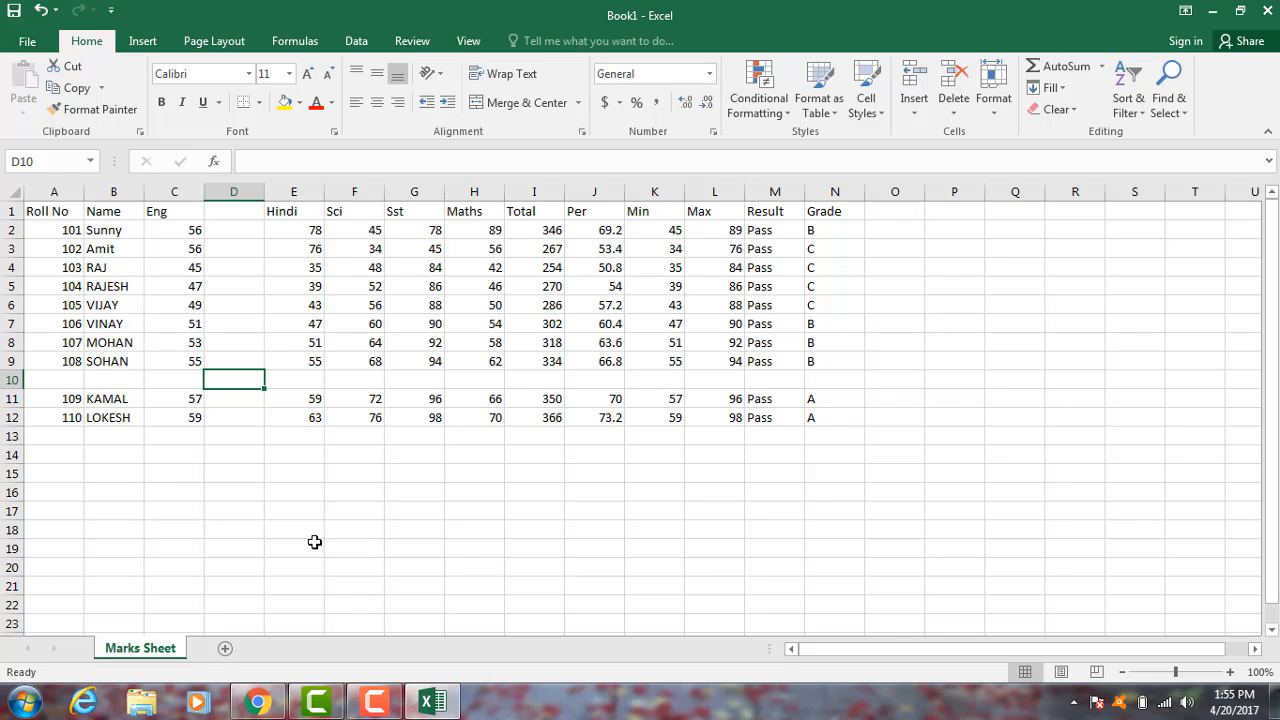
key(shift+F11)
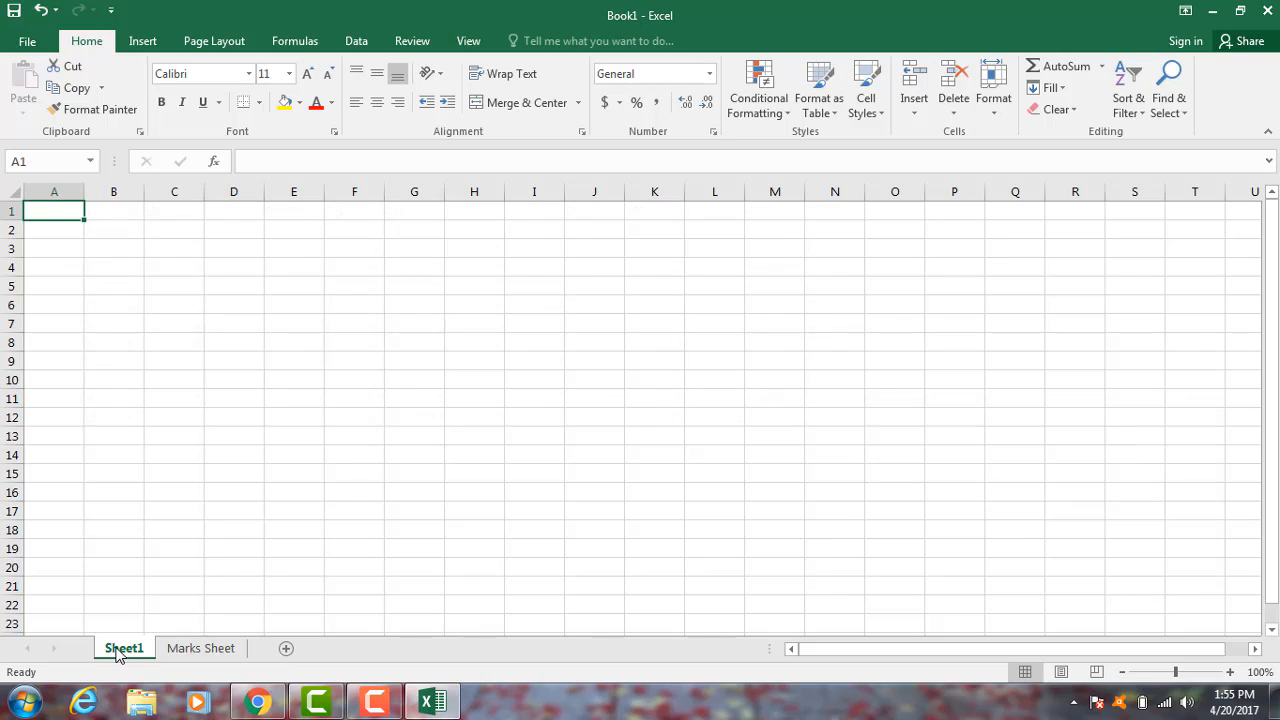
Step: Return to Marks Sheet and undo the blank column and row insertions
click(173, 650)
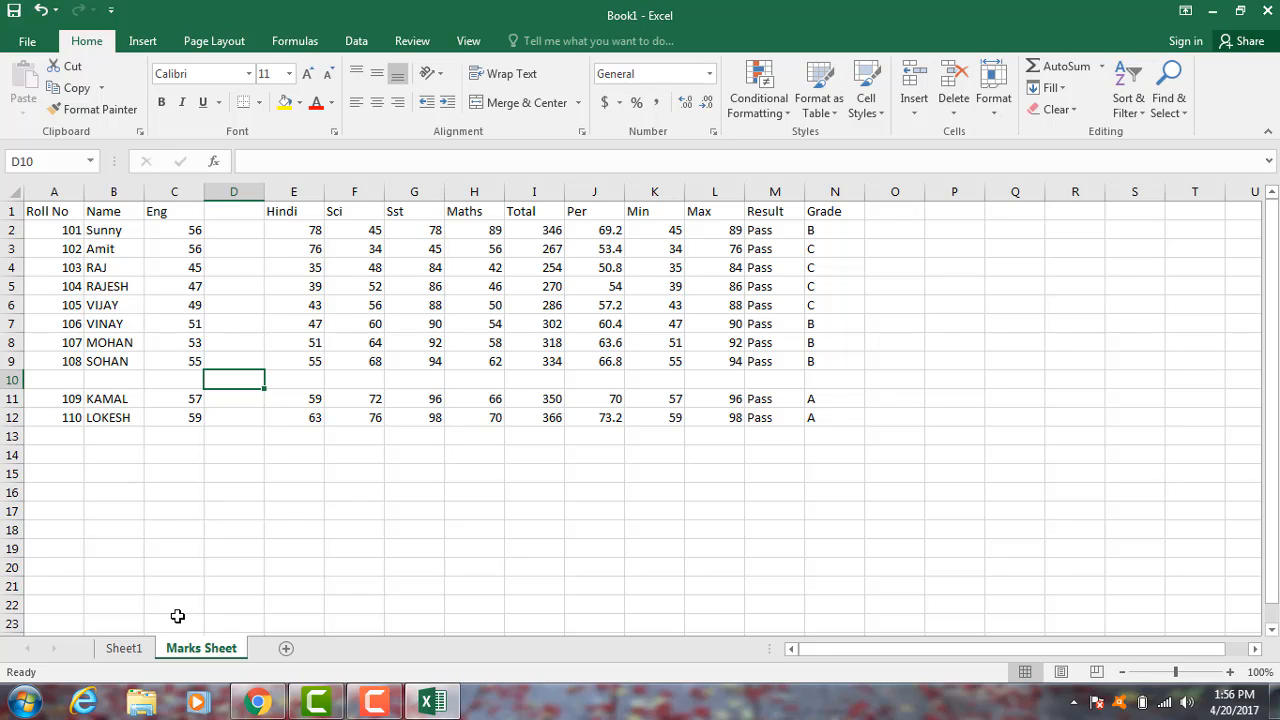
key(ctrl+z)
key(ctrl+z)
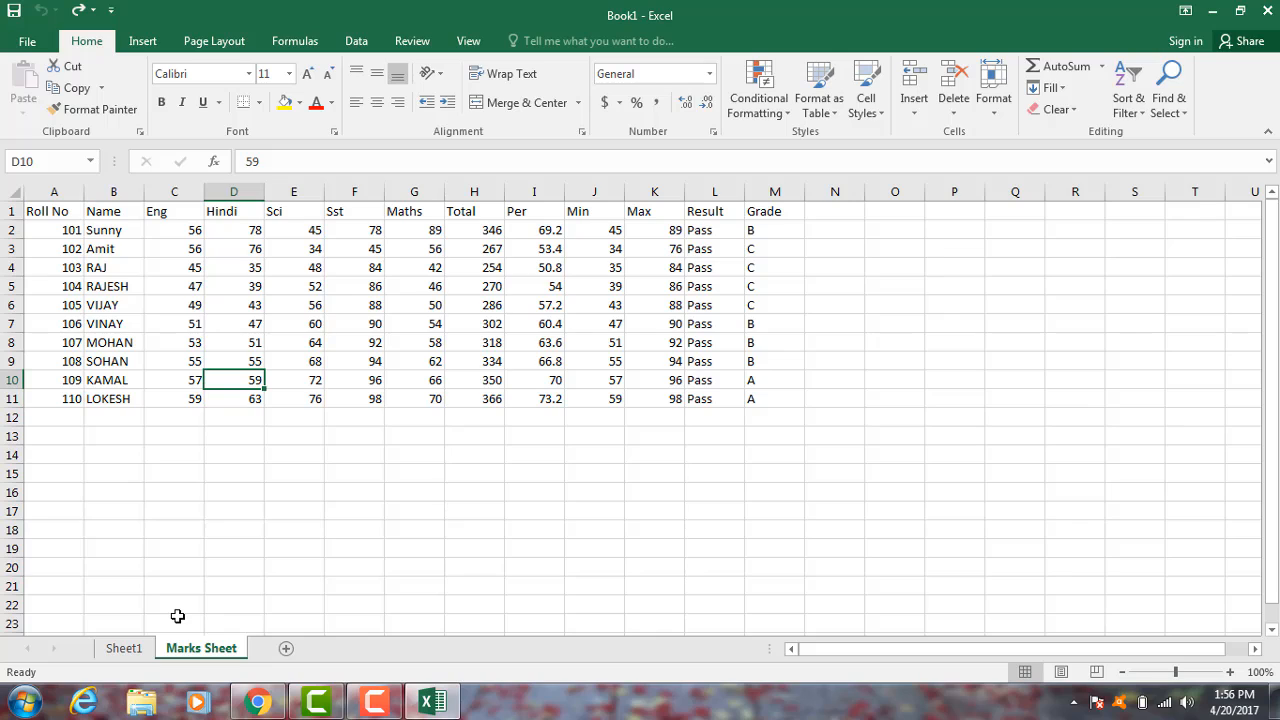
Step: Delete cell C10 in the Eng column, shifting the remaining cells up
click(191, 381)
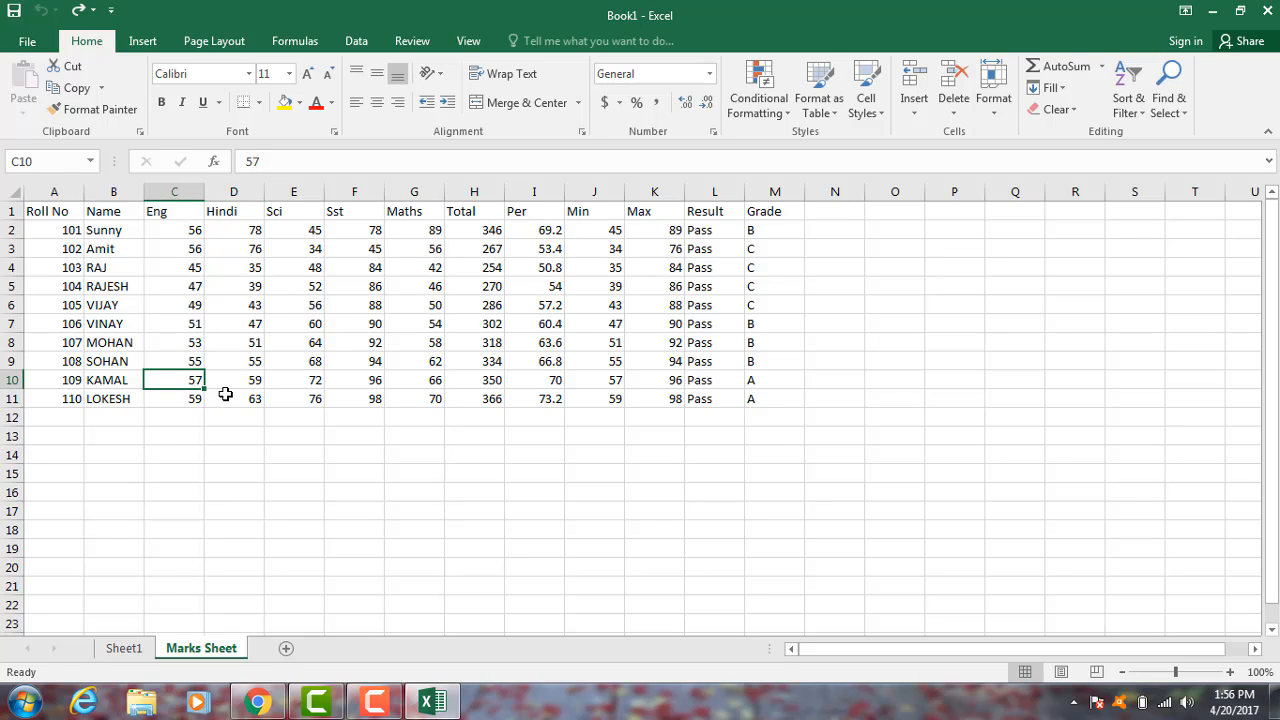
click(953, 116)
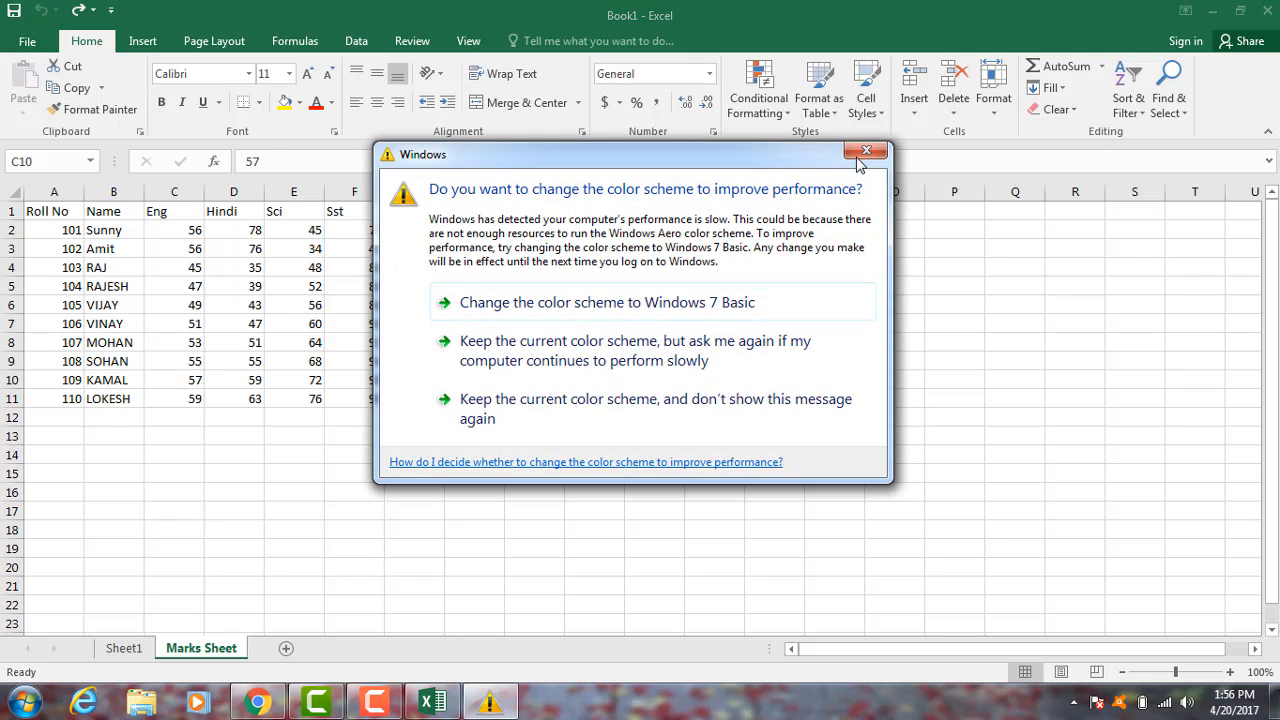
click(859, 155)
click(953, 112)
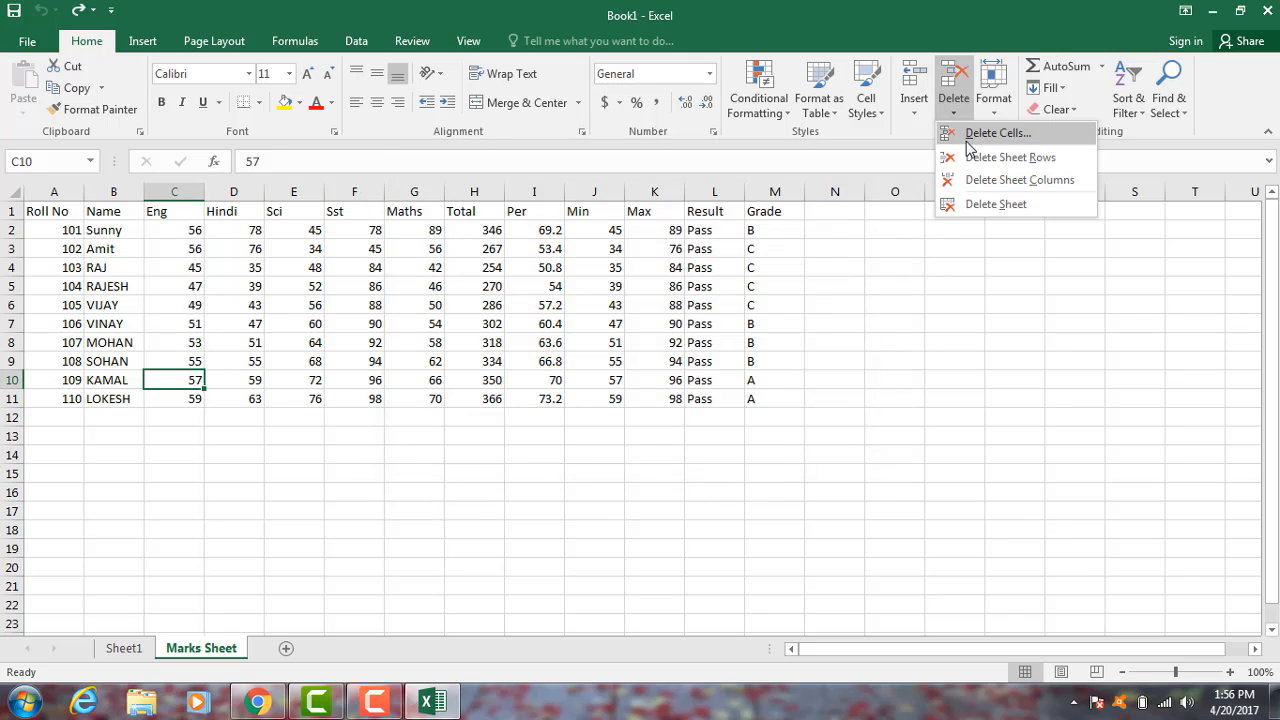
click(967, 140)
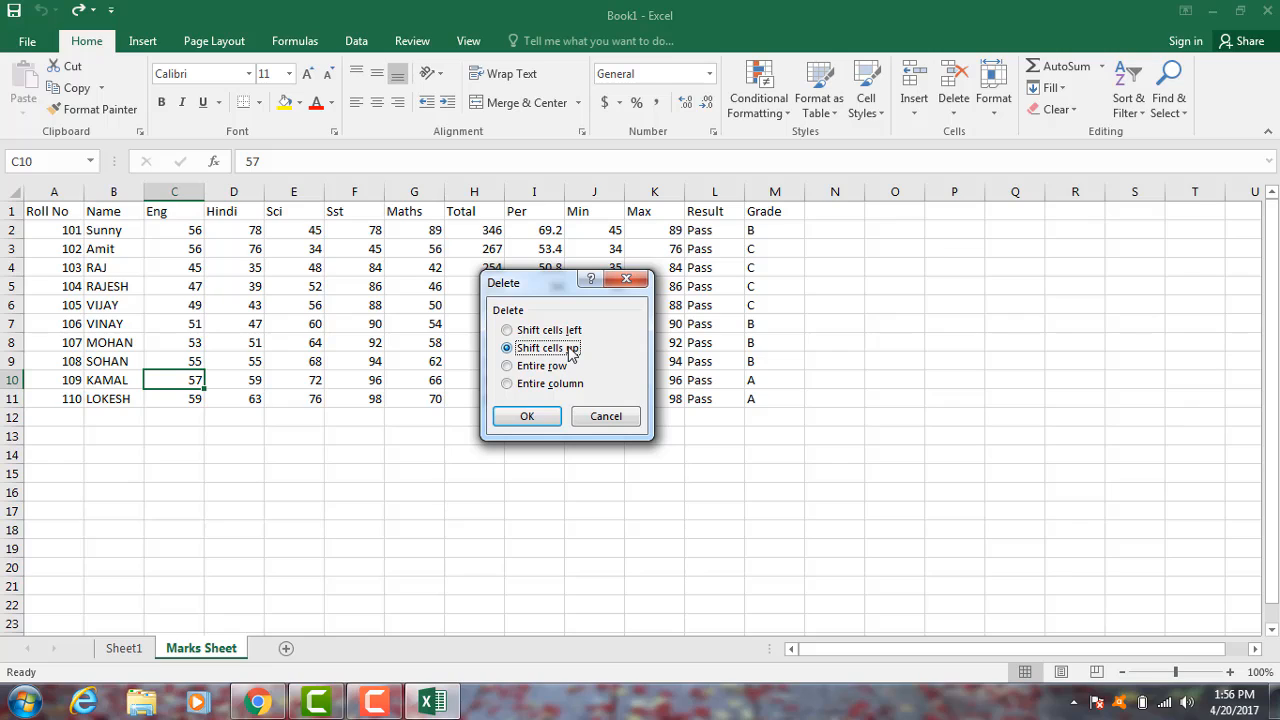
click(530, 330)
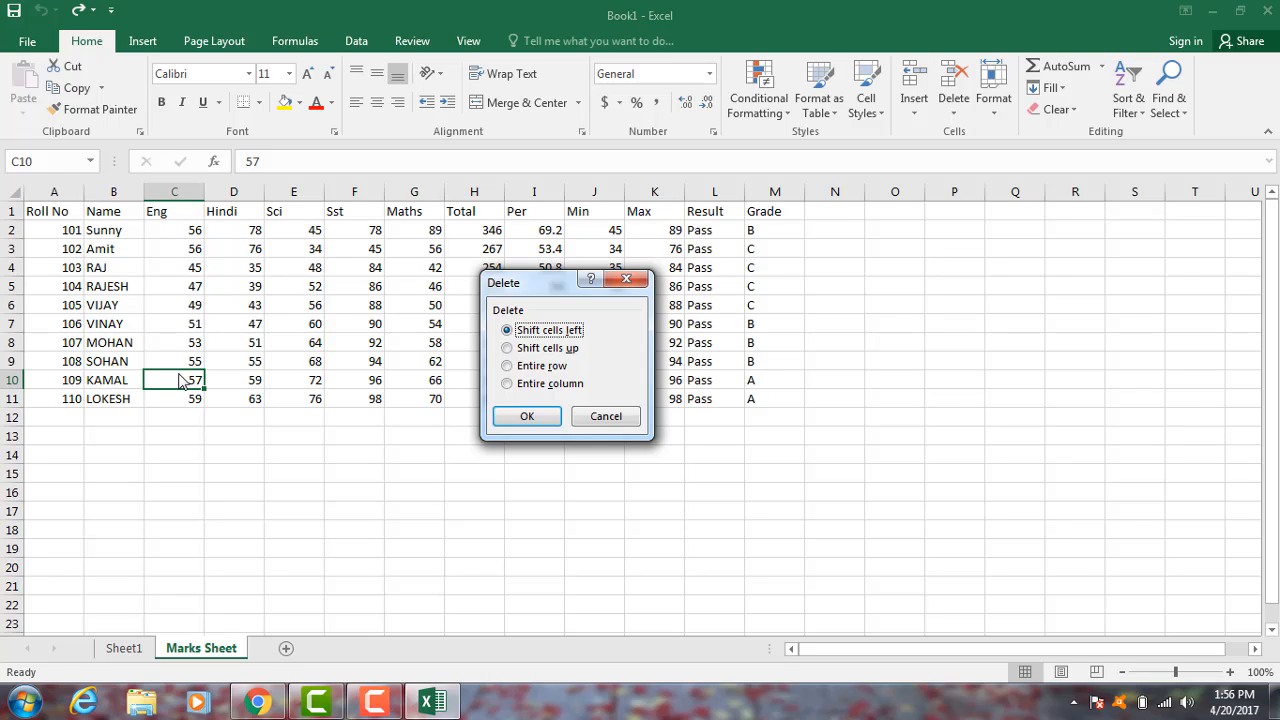
click(527, 349)
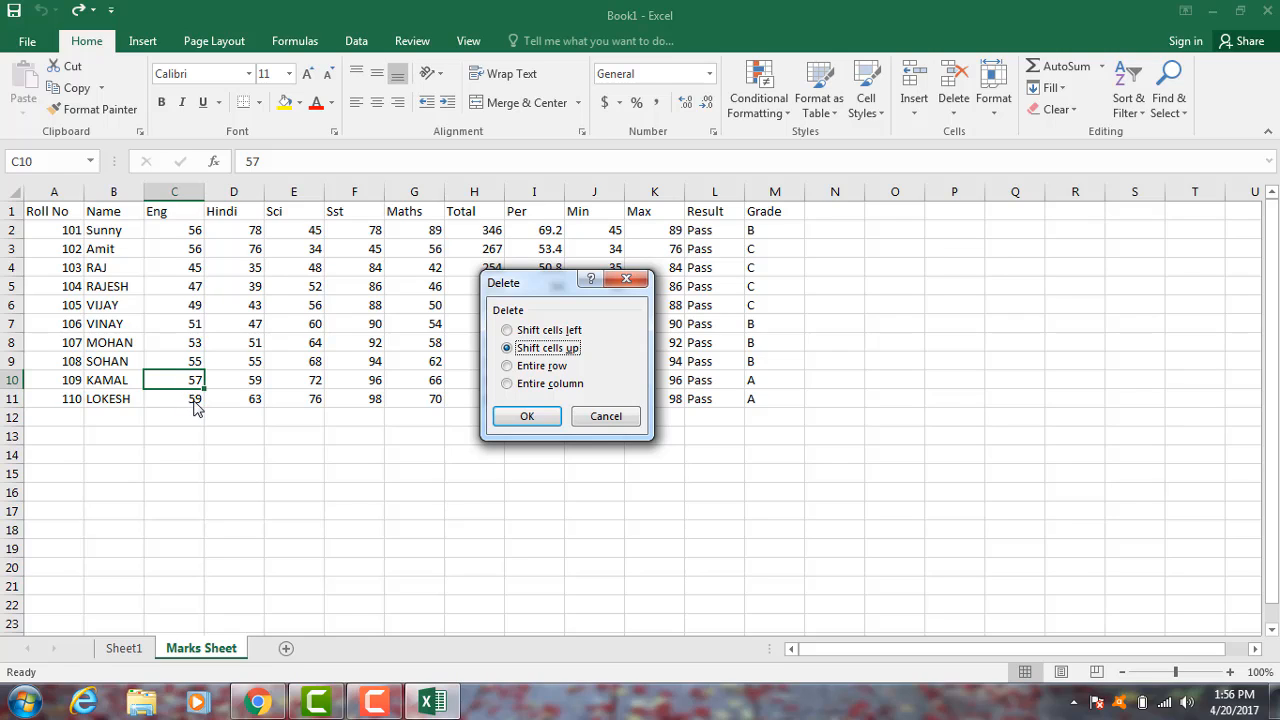
click(526, 420)
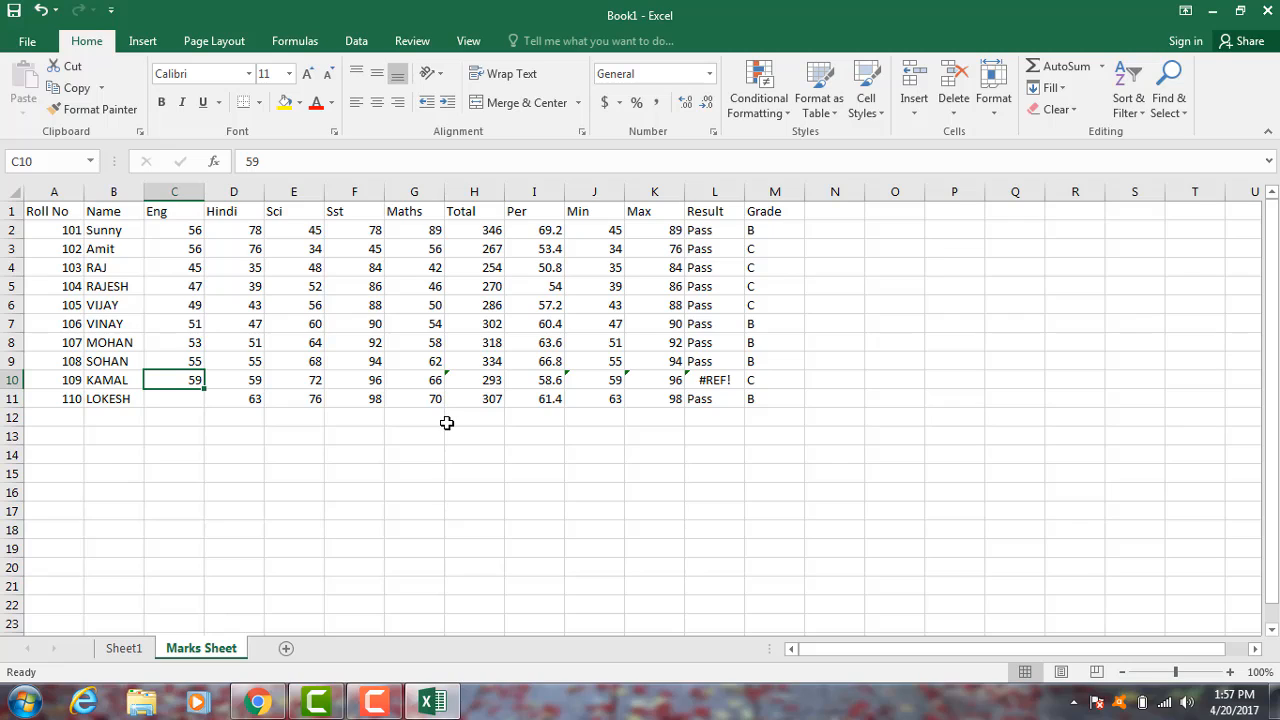
Step: Delete the entire sheet row 10 and the entire Eng column C
click(955, 115)
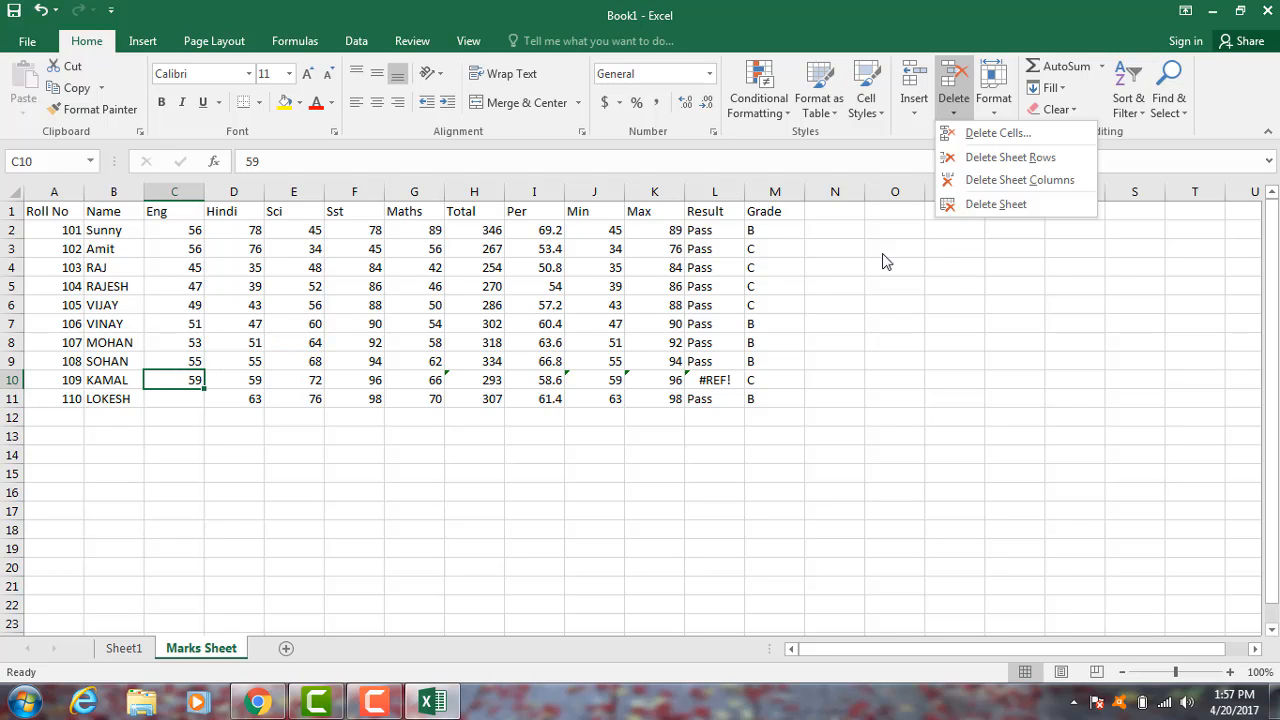
click(1034, 160)
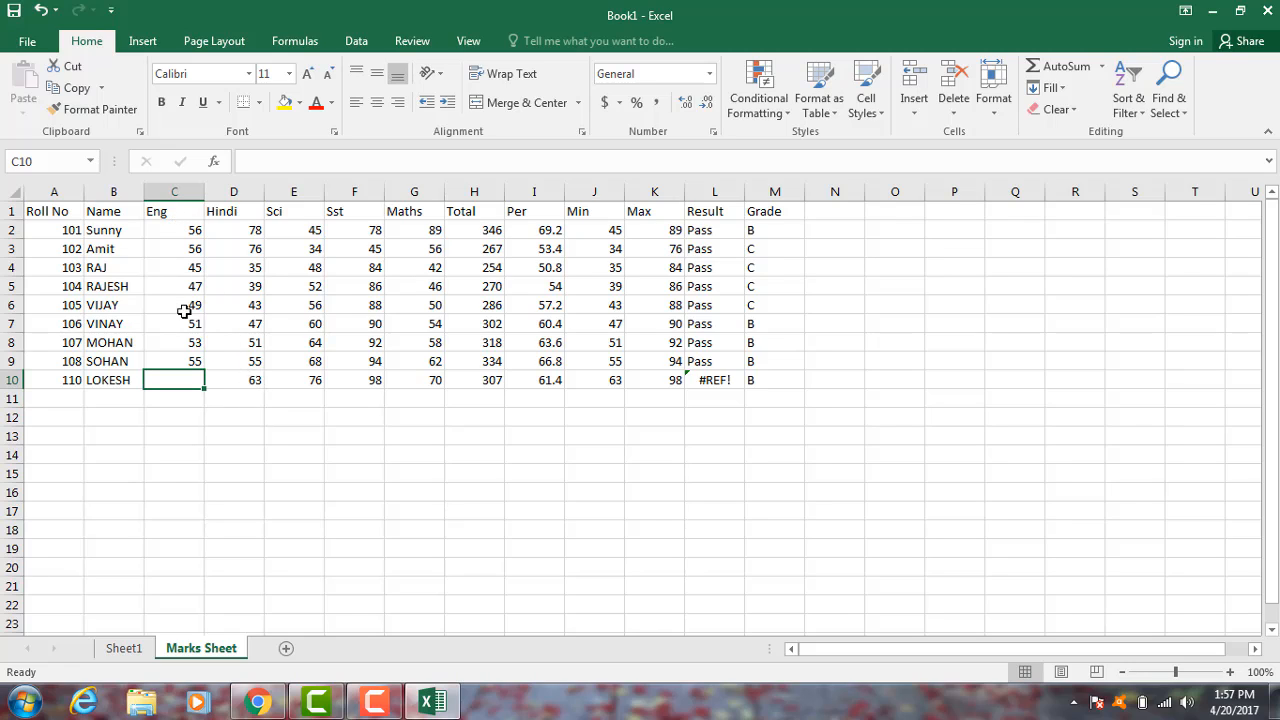
click(960, 112)
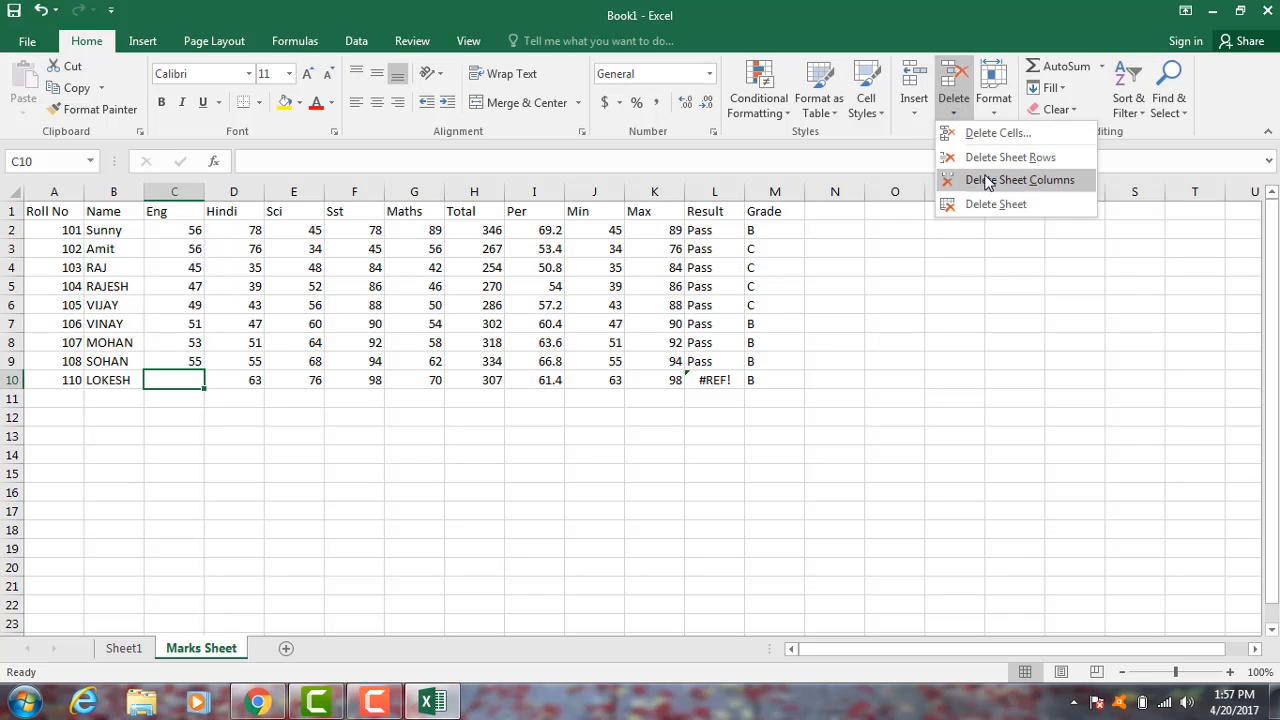
click(987, 181)
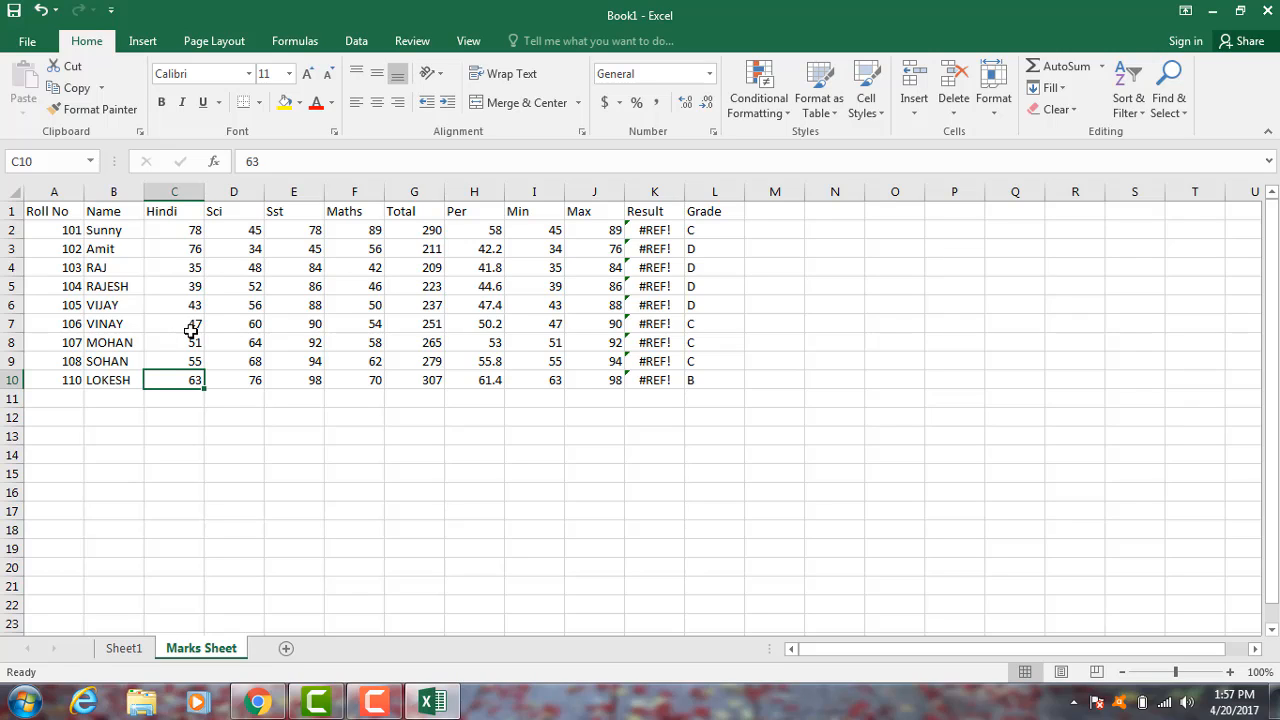
Step: Permanently delete the Marks Sheet worksheet
click(964, 114)
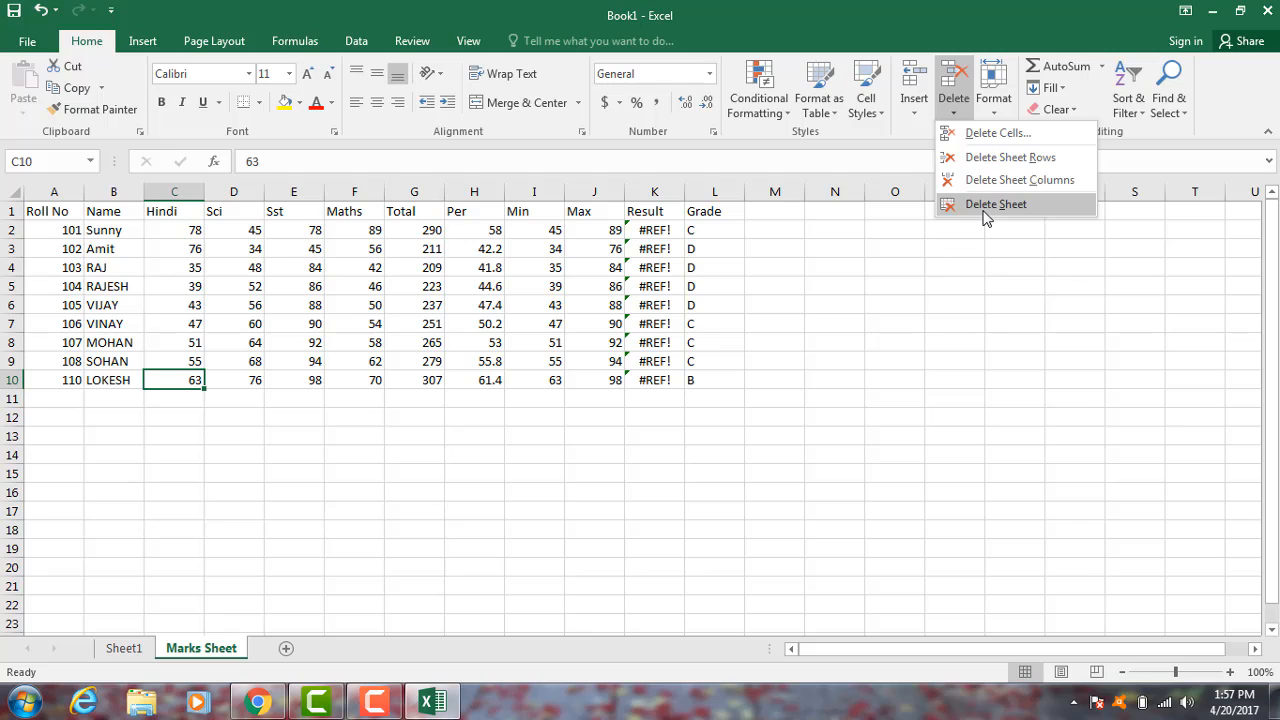
click(987, 206)
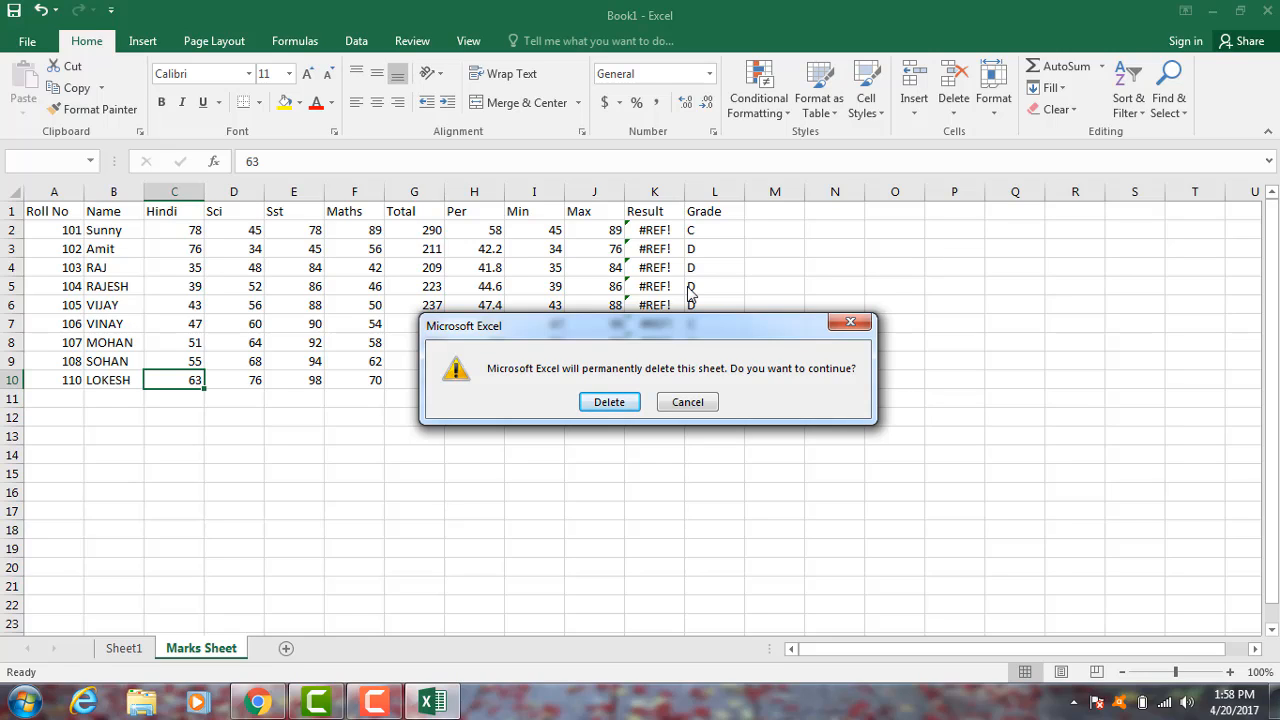
click(609, 402)
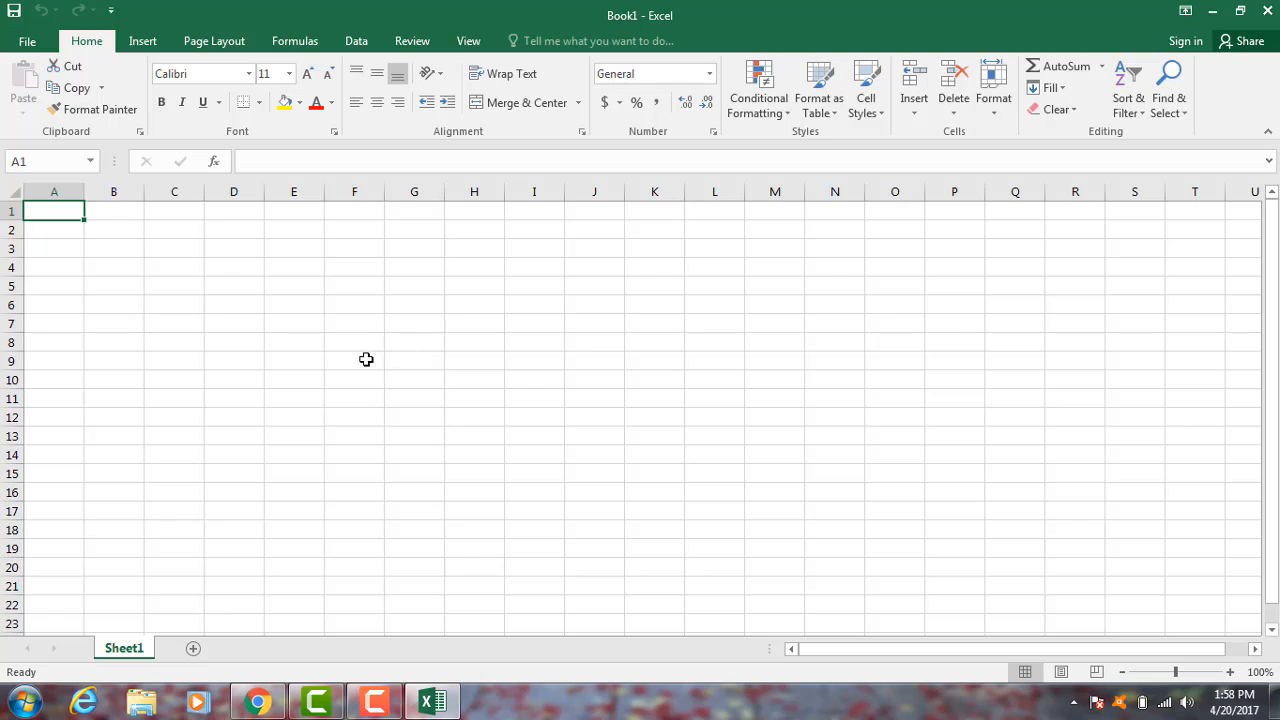
Step: Close the Book1 workbook without saving the changes
click(40, 41)
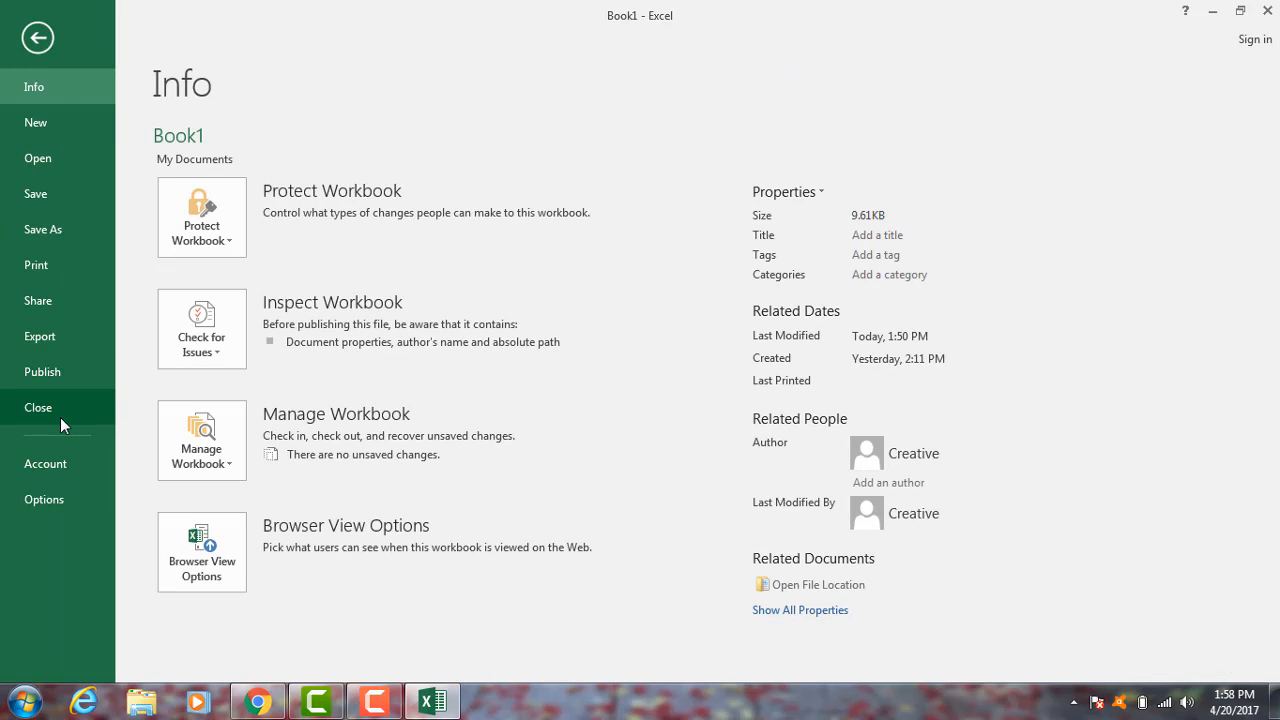
click(60, 417)
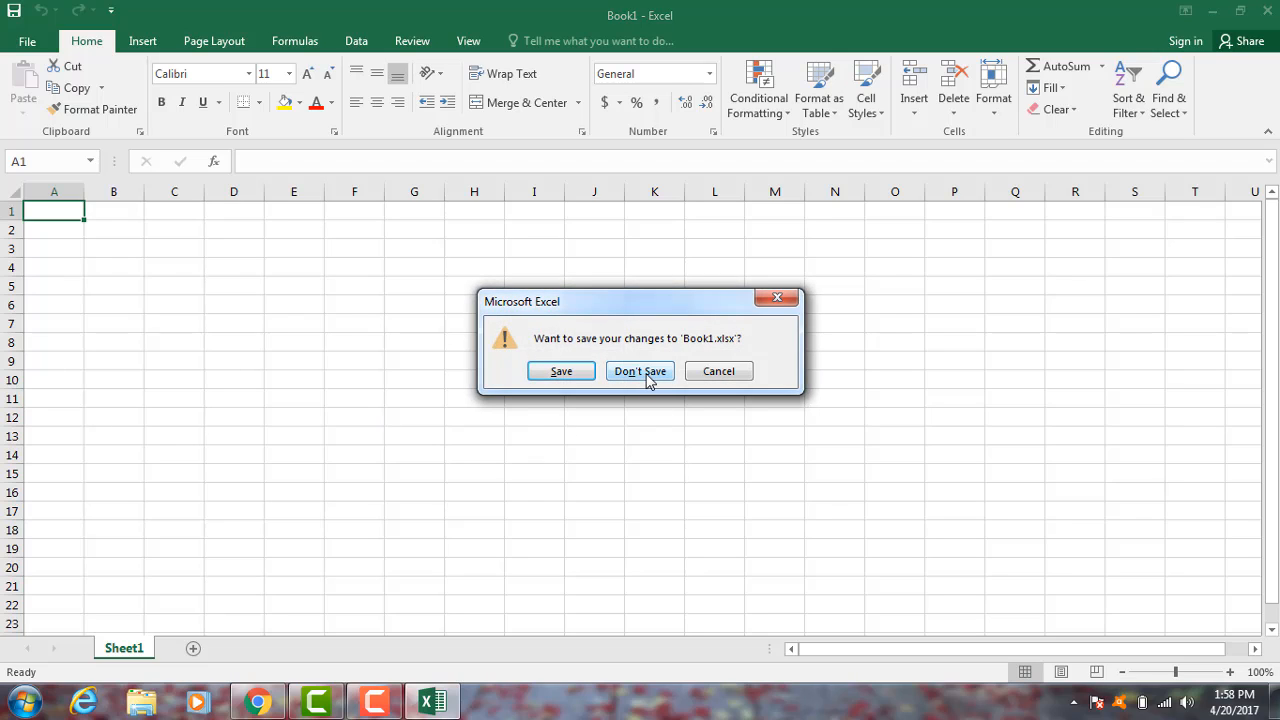
click(640, 372)
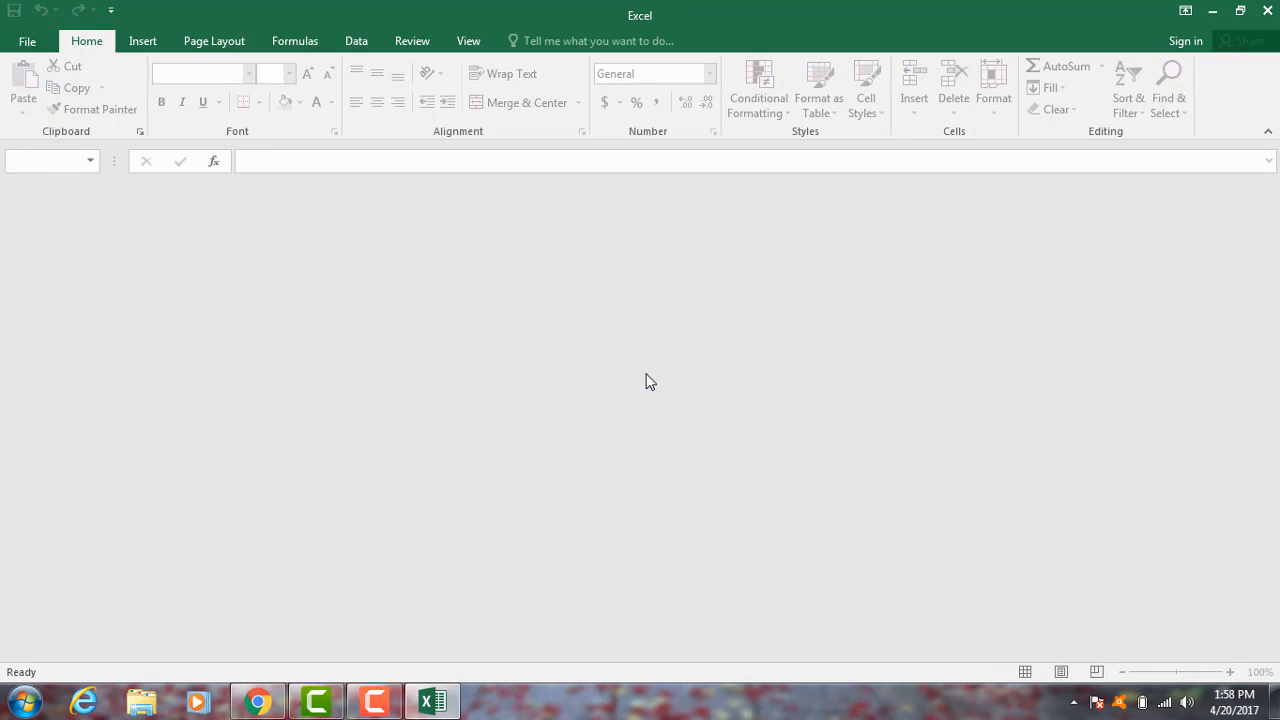
Step: Reopen Book1 from the recent workbooks and dismiss the Windows color scheme prompt
click(36, 41)
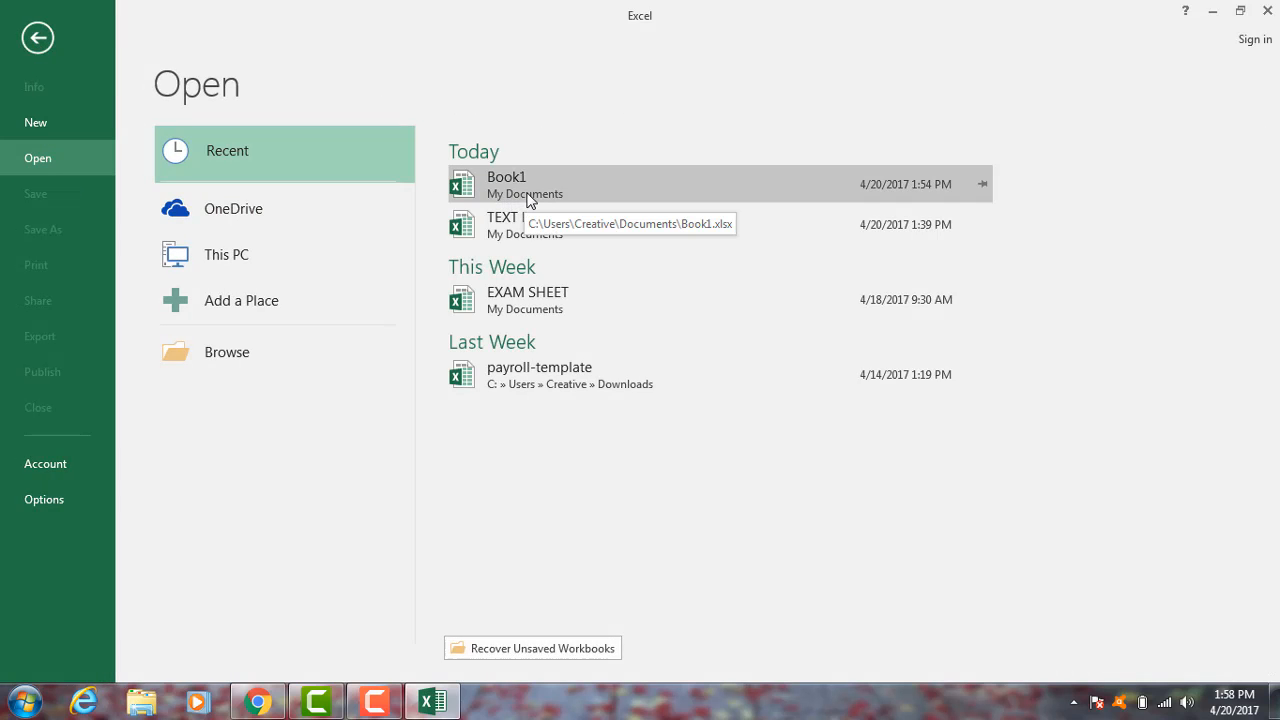
click(529, 198)
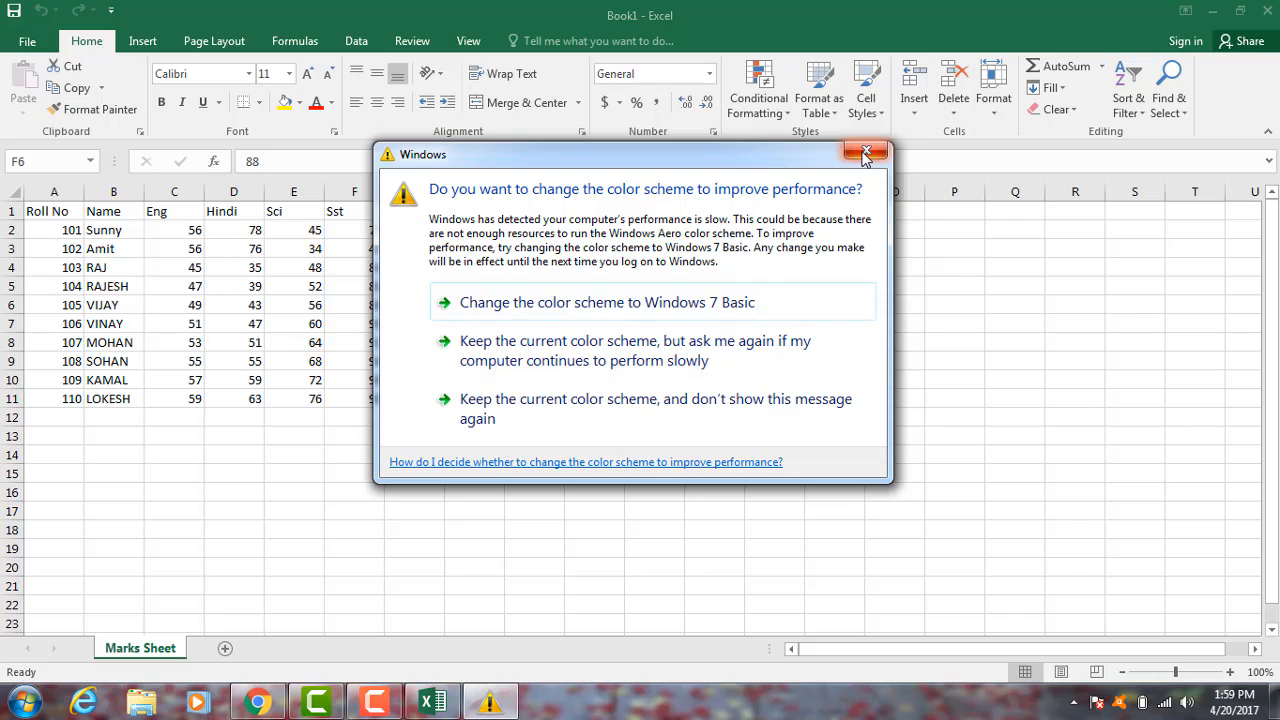
click(865, 155)
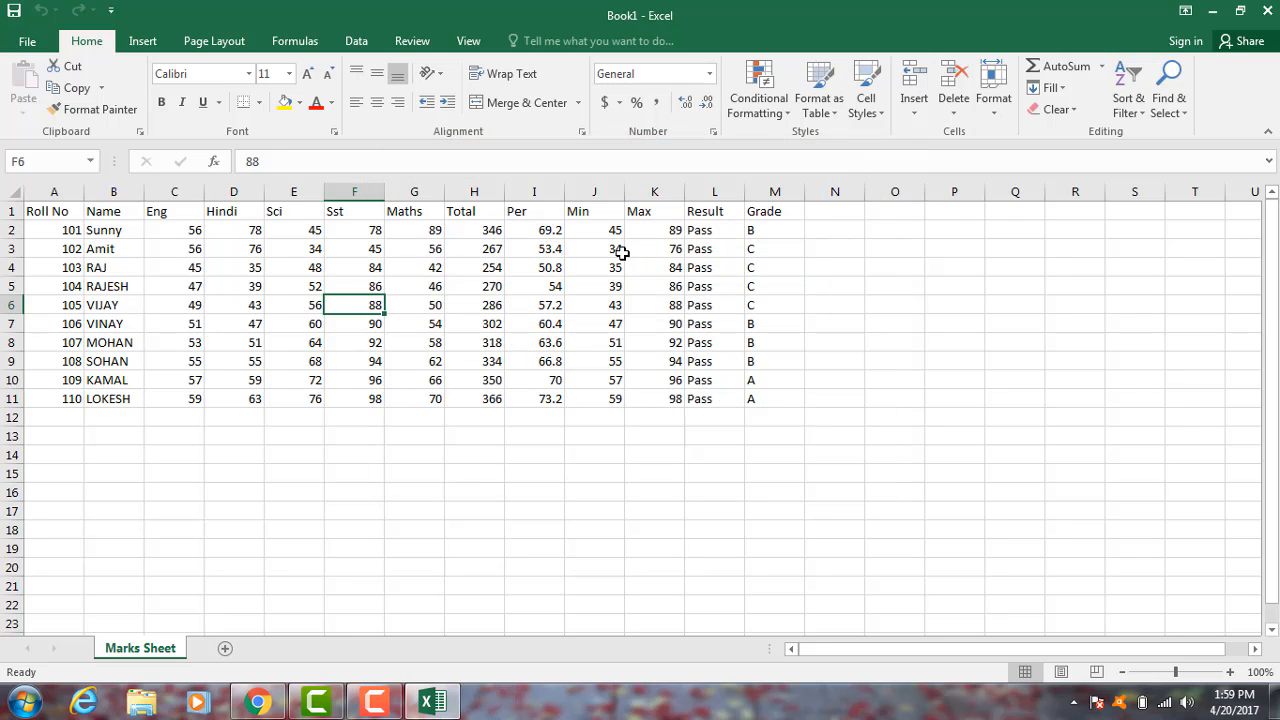
Step: Insert a blank cell at C7 in the Eng column, shifting cells down, and delete it again, shifting cells up
click(176, 328)
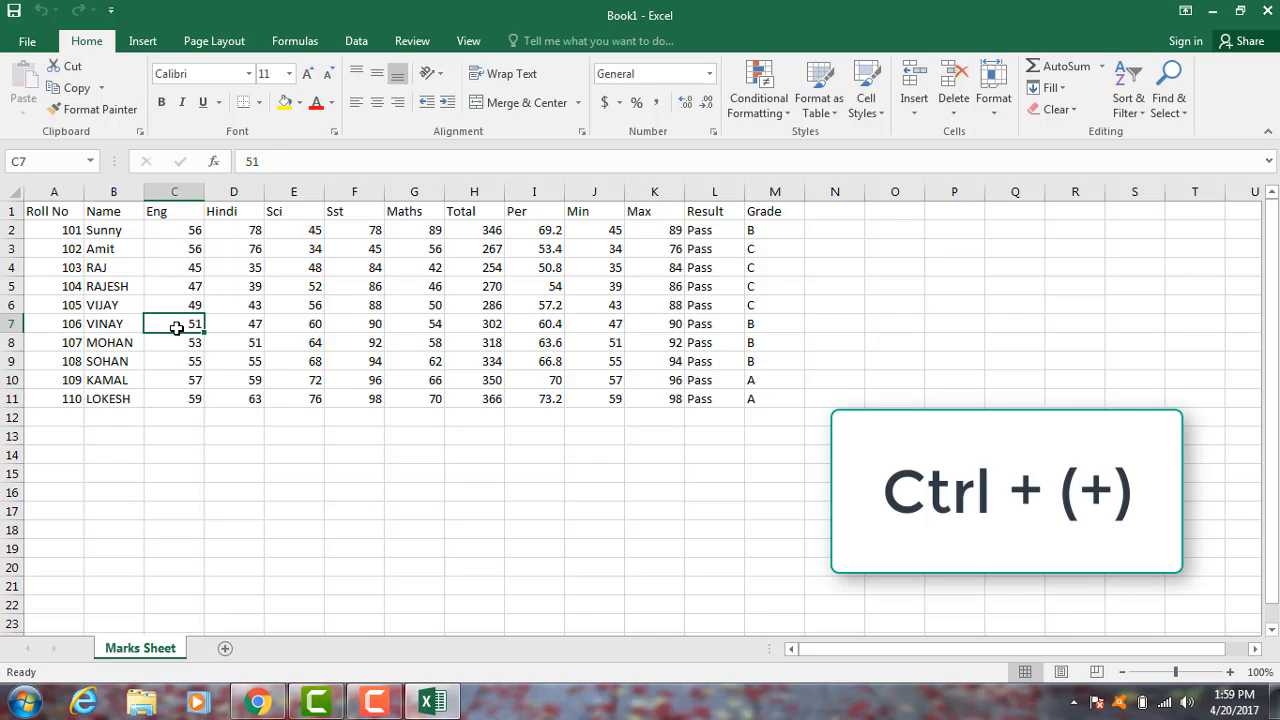
key(ctrl+plus)
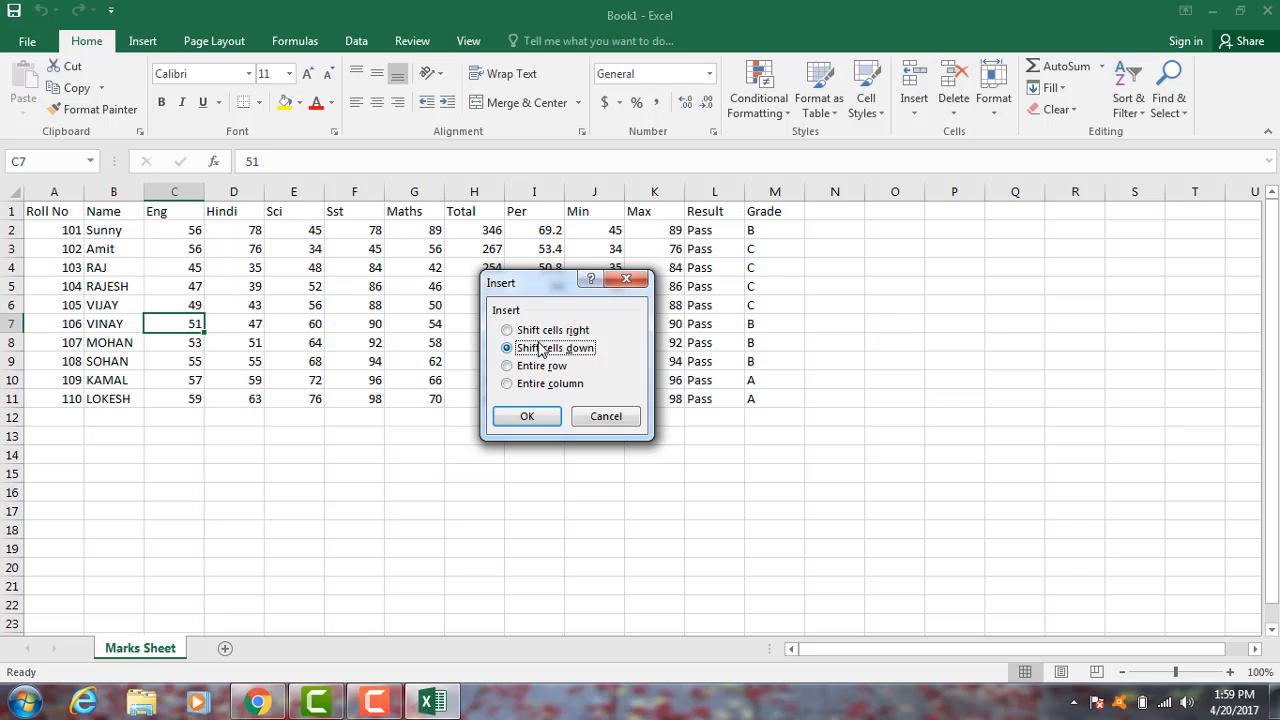
click(527, 415)
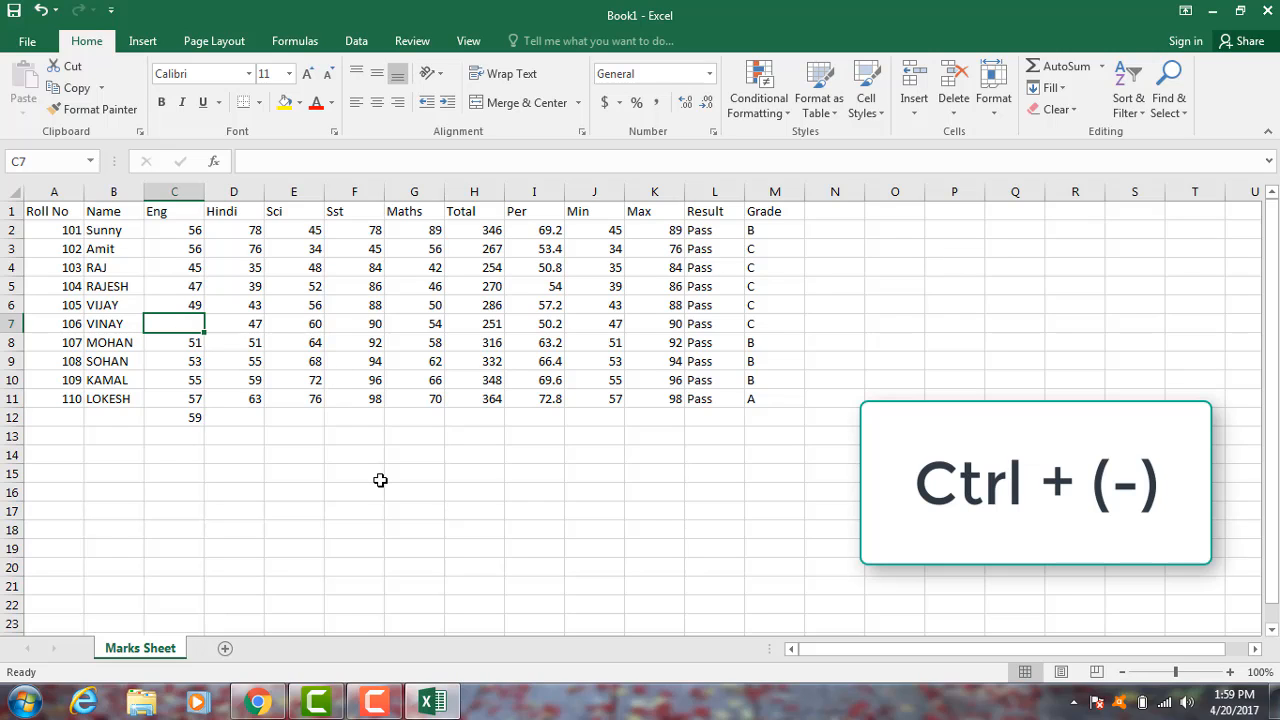
key(ctrl+minus)
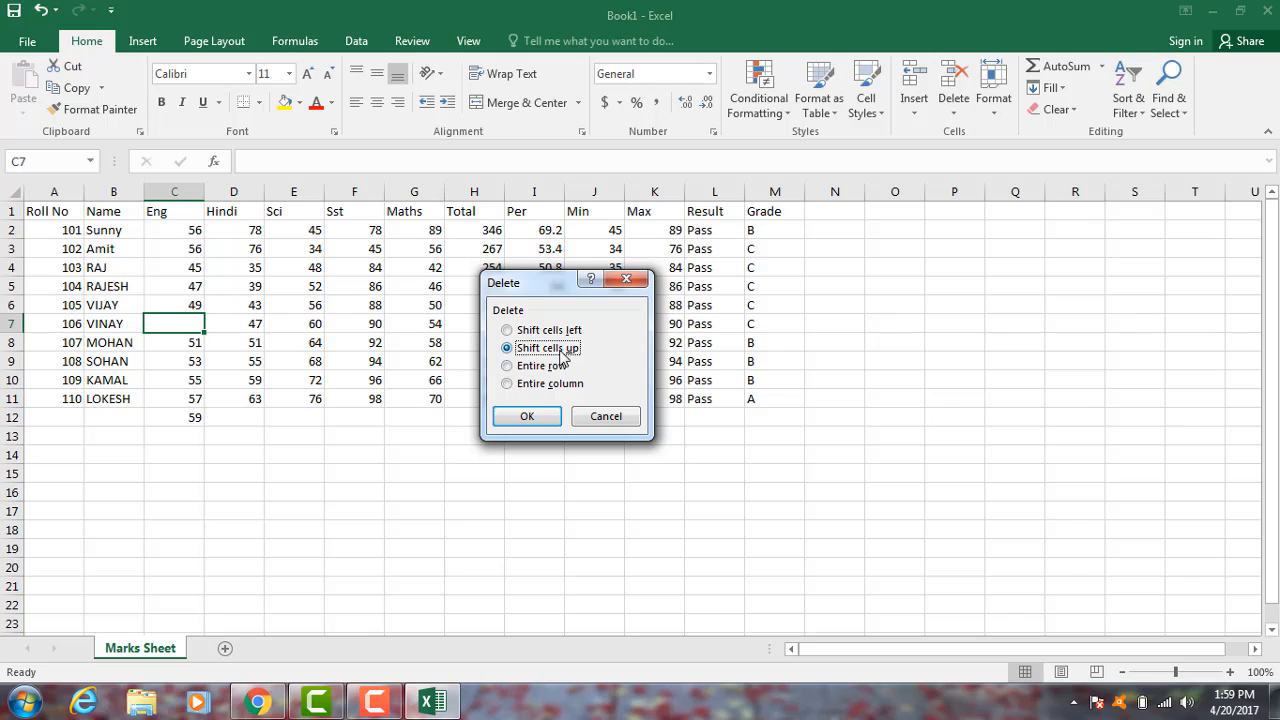
click(528, 417)
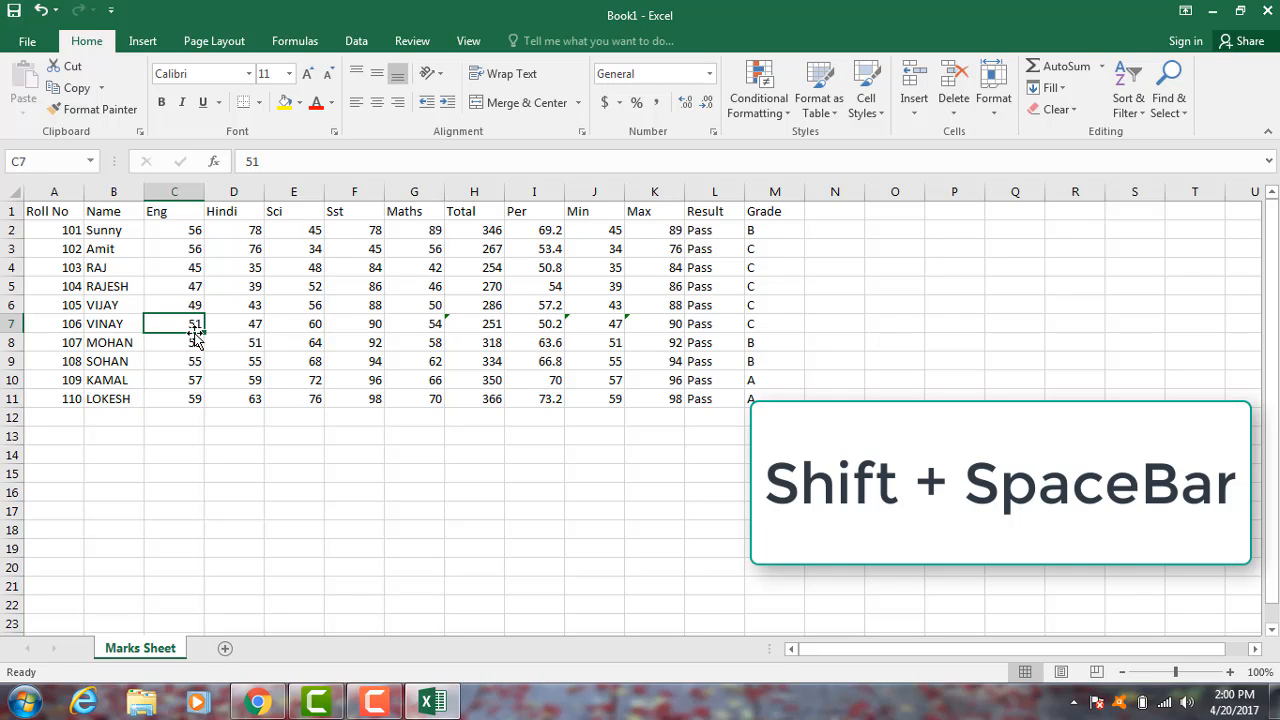
Step: Select the entire row 7 of Marks Sheet and insert three blank rows above it
key(shift+space)
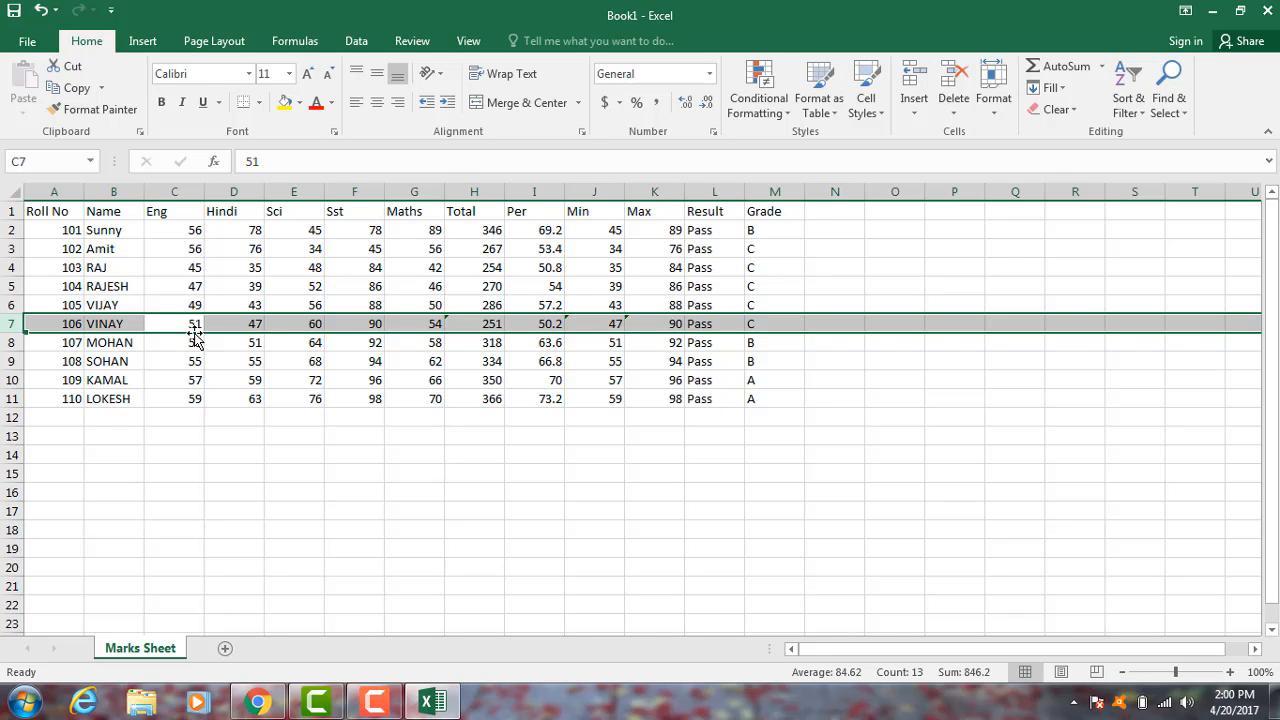
key(ctrl+plus)
key(ctrl+plus)
key(ctrl+plus)
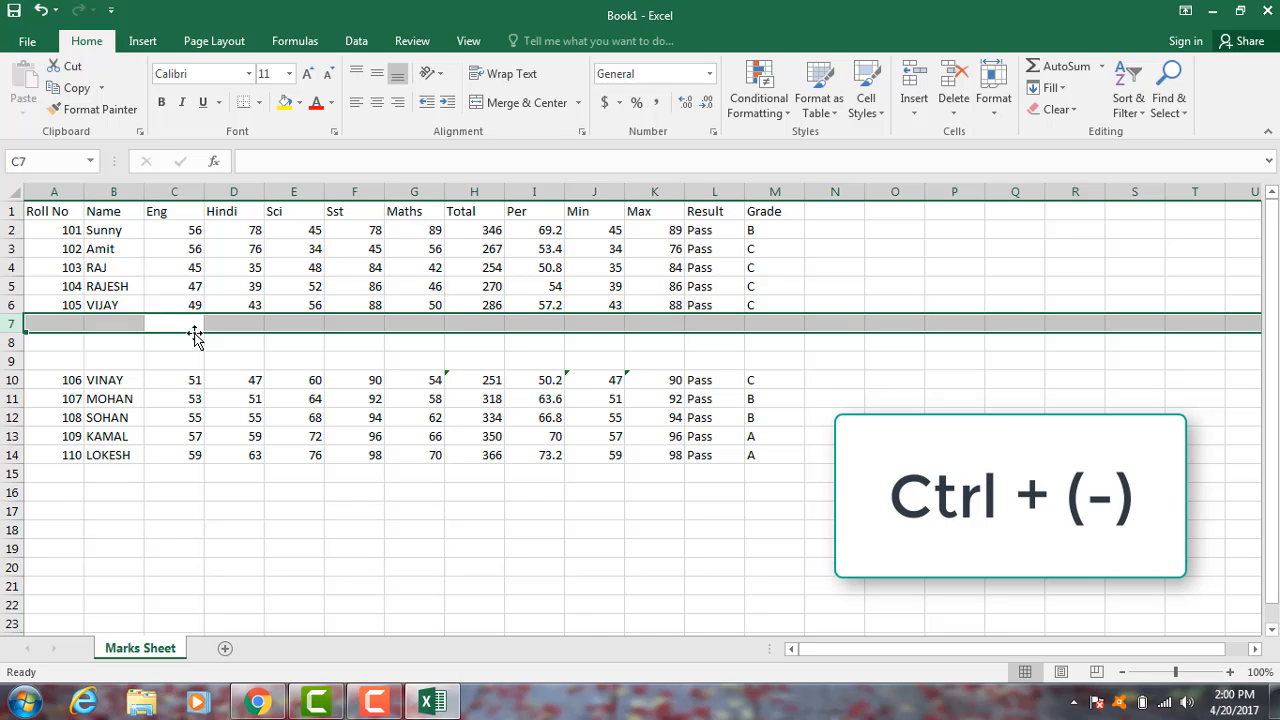
Step: Delete the three blank rows 7 to 9 and clear the row selection
key(ctrl+minus)
key(ctrl+minus)
key(ctrl+minus)
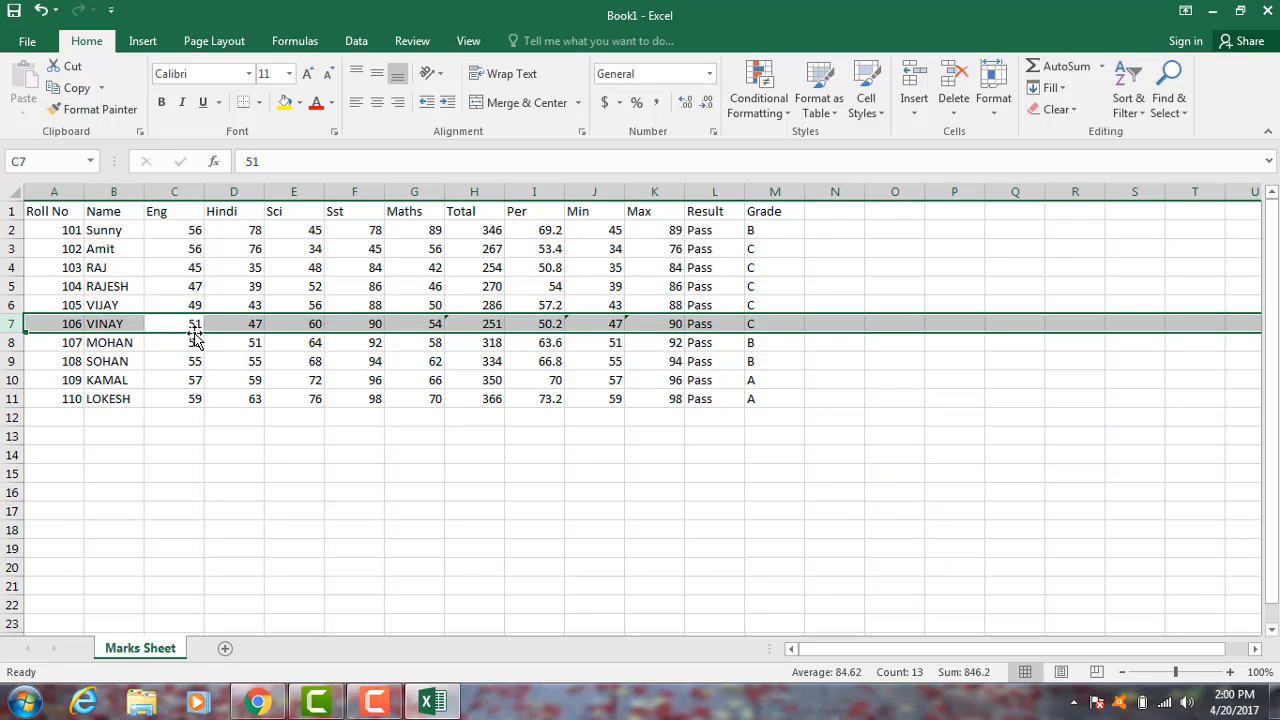
click(412, 360)
Step: Select the entire Sci column E and insert three blank columns before it
click(289, 304)
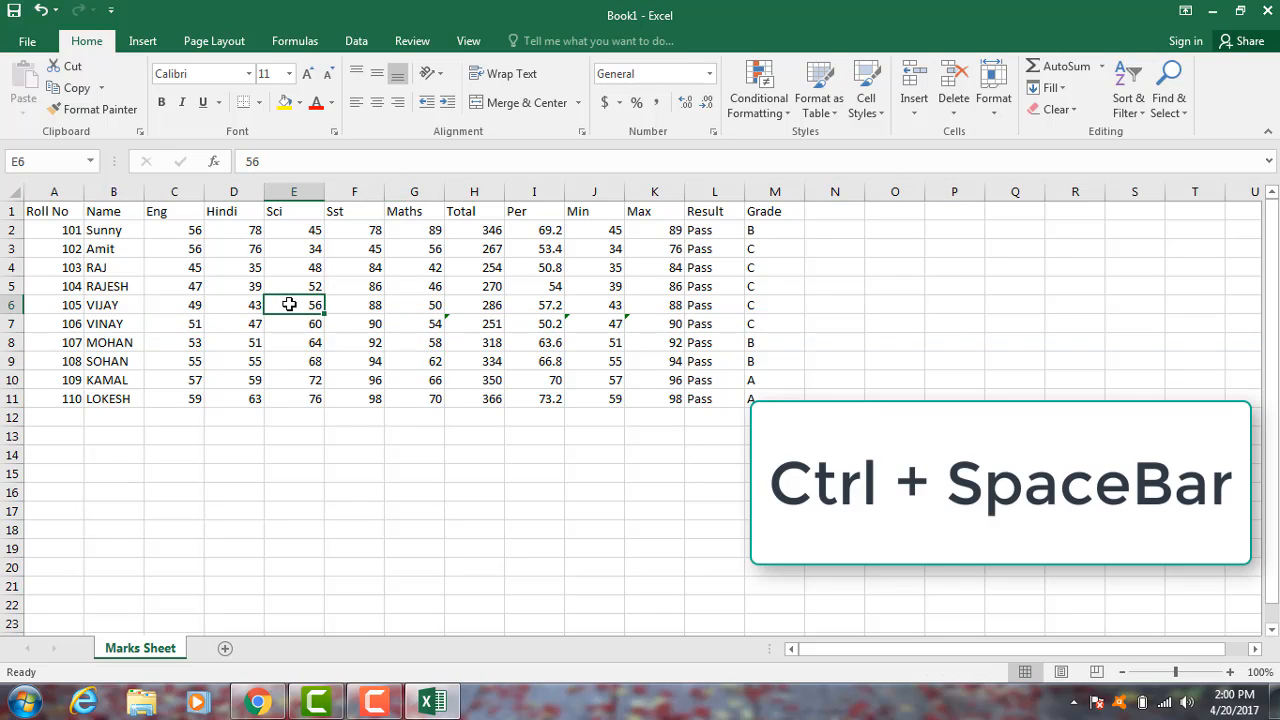
key(ctrl+space)
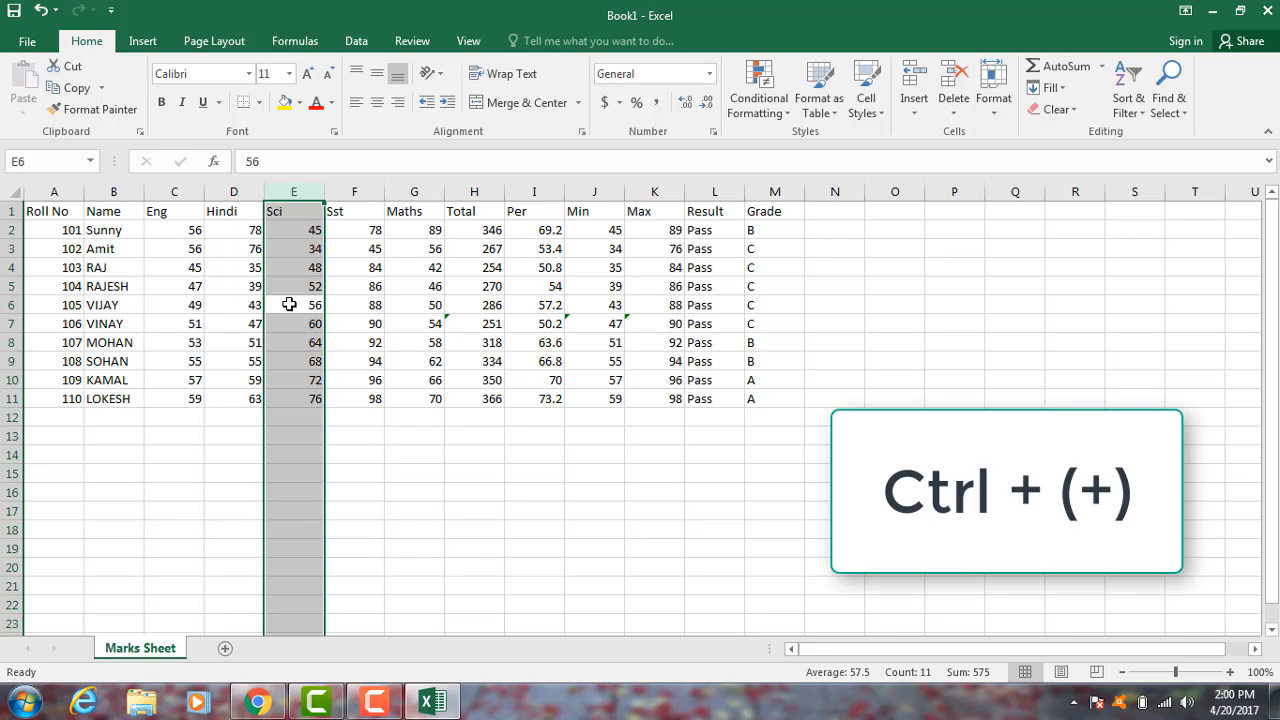
key(ctrl+plus)
key(ctrl+plus)
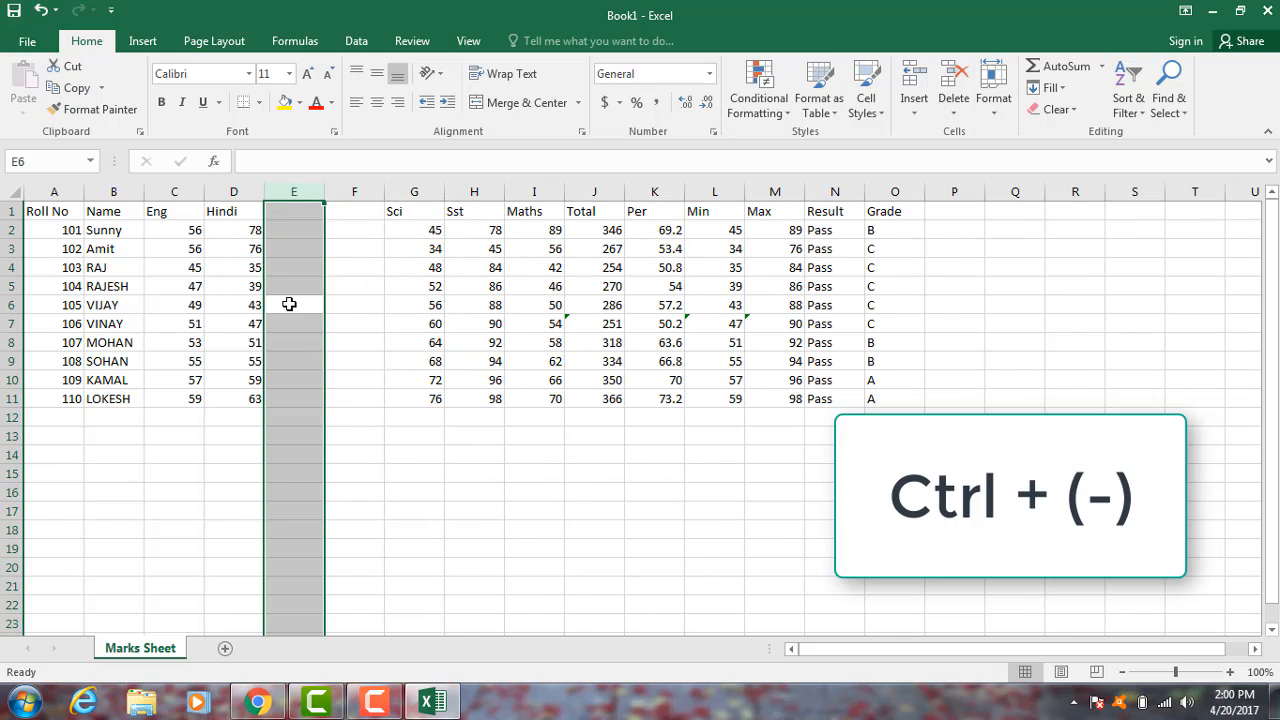
key(ctrl+plus)
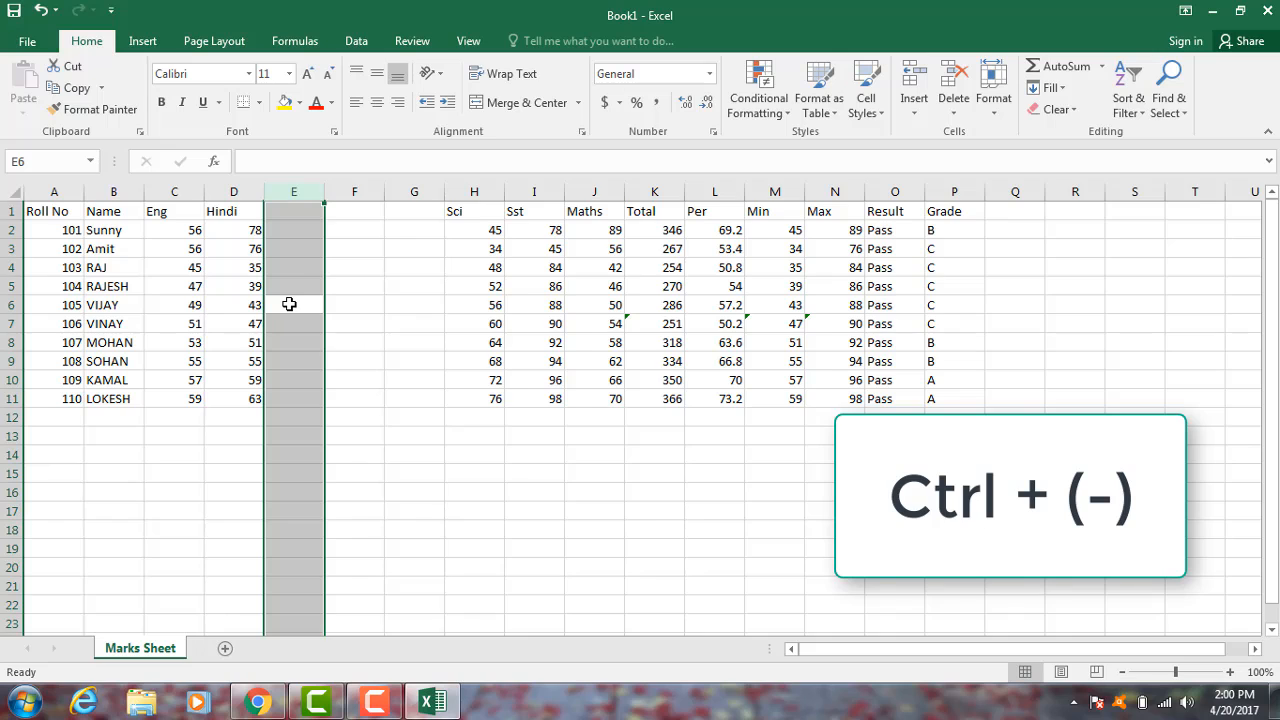
Step: Delete the three blank columns between Hindi and Sci, and select the empty cell G14 below the table
key(ctrl+minus)
key(ctrl+minus)
key(ctrl+minus)
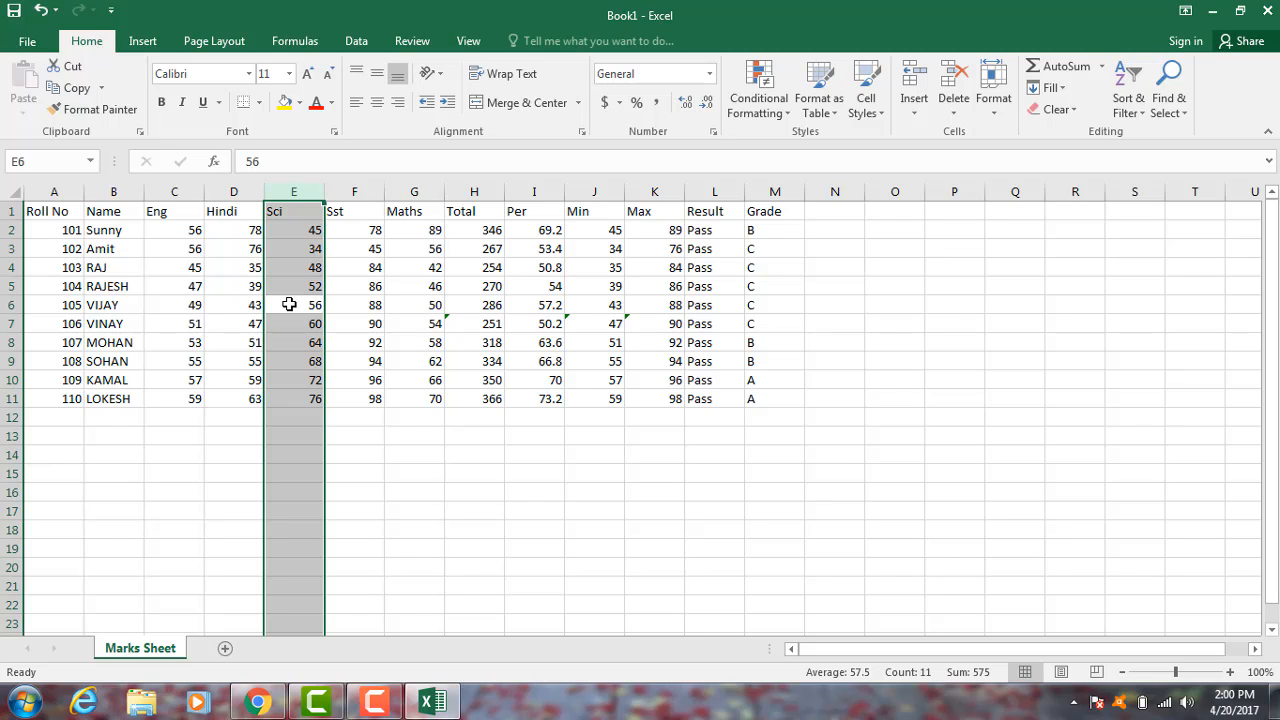
click(393, 375)
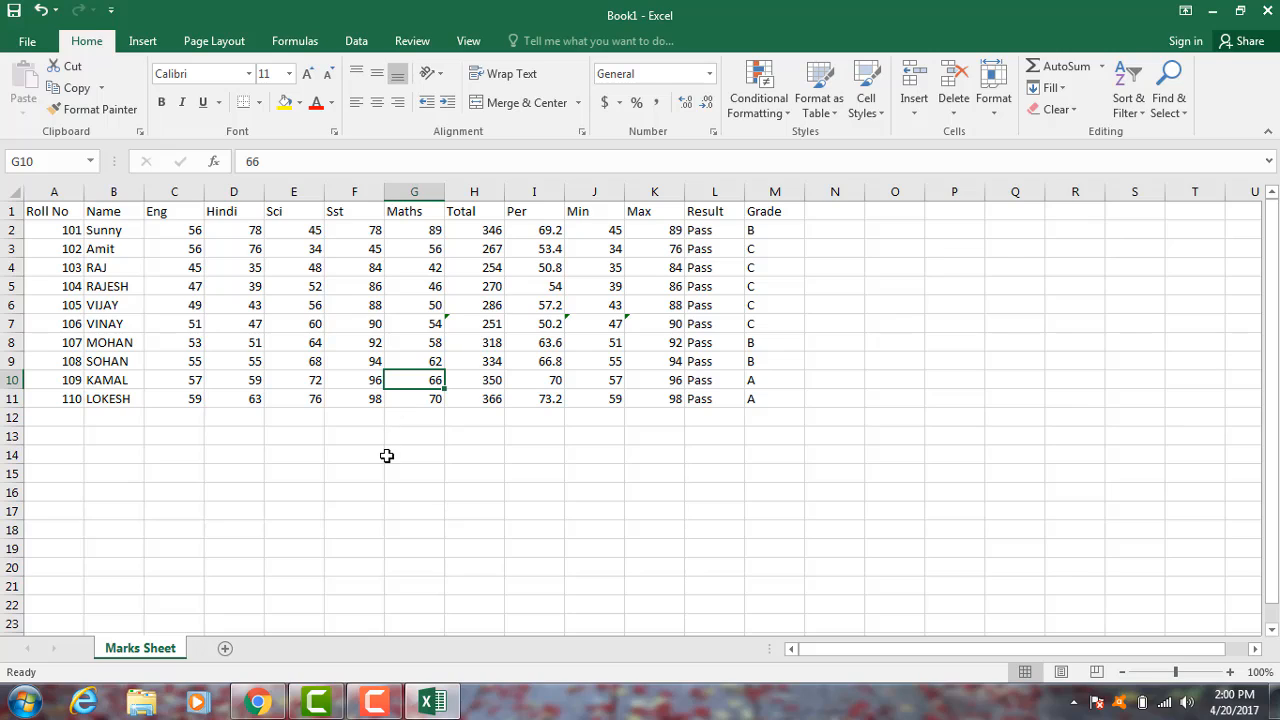
click(387, 455)
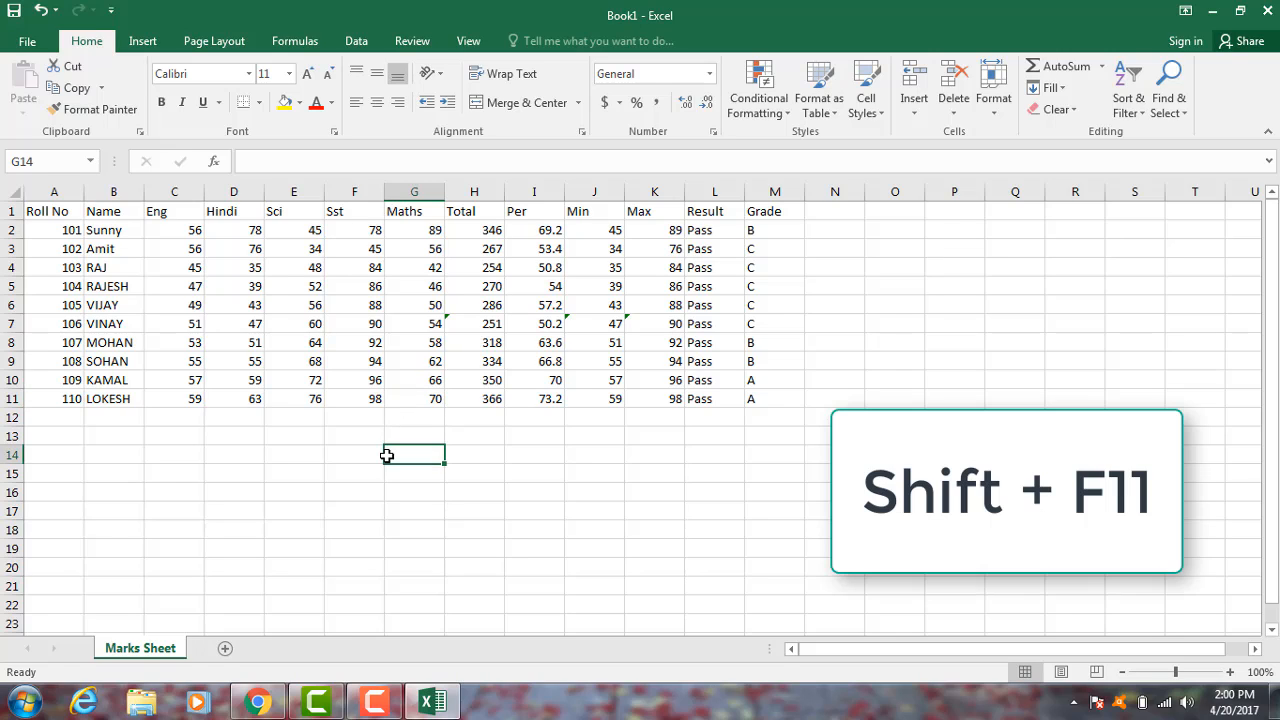